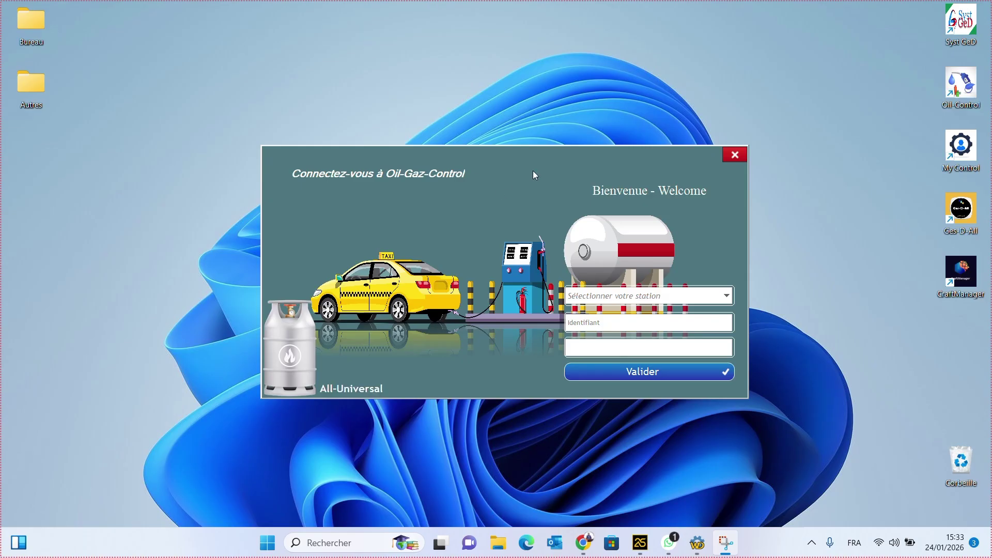
# - Pick the All-S station and sign in with the account identifier and password
pyautogui.click(727, 298)
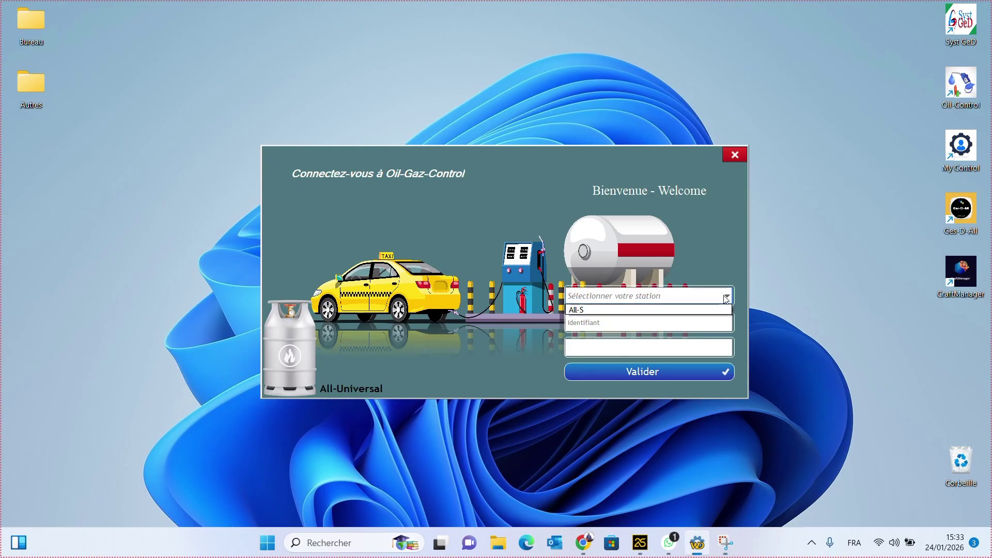
pyautogui.click(650, 310)
pyautogui.click(646, 322)
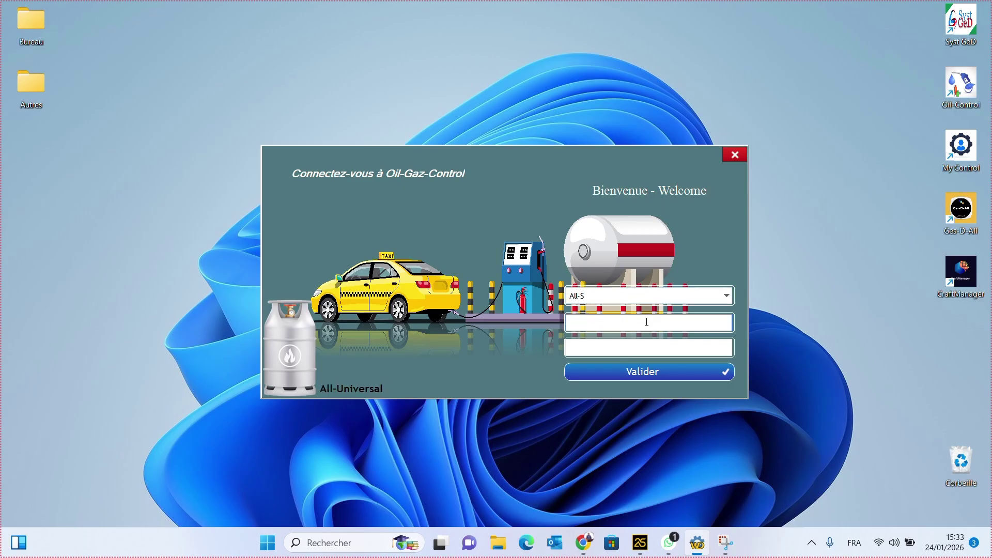
pyautogui.write('Oil-Control')
pyautogui.click(622, 346)
pyautogui.write('***')
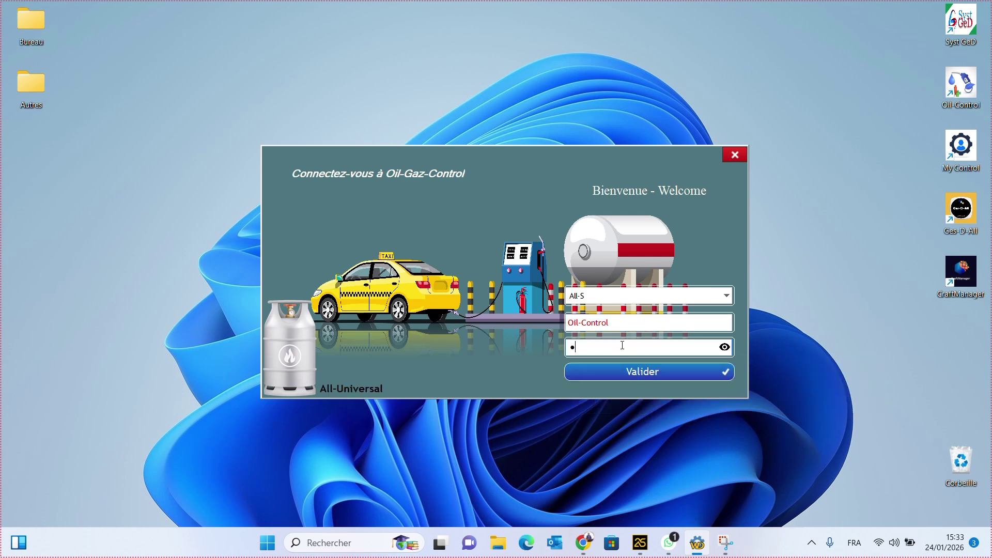
pyautogui.write('******')
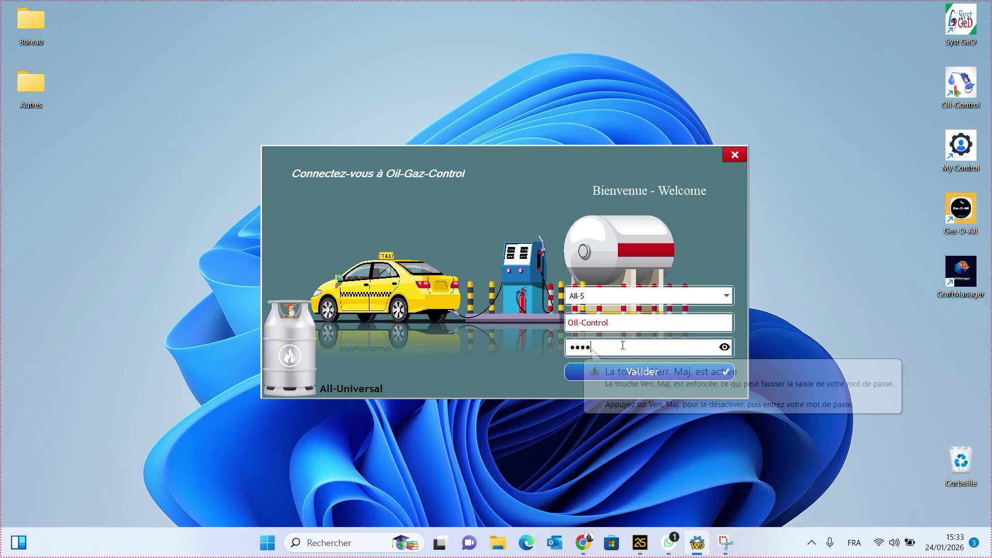
pyautogui.write('****')
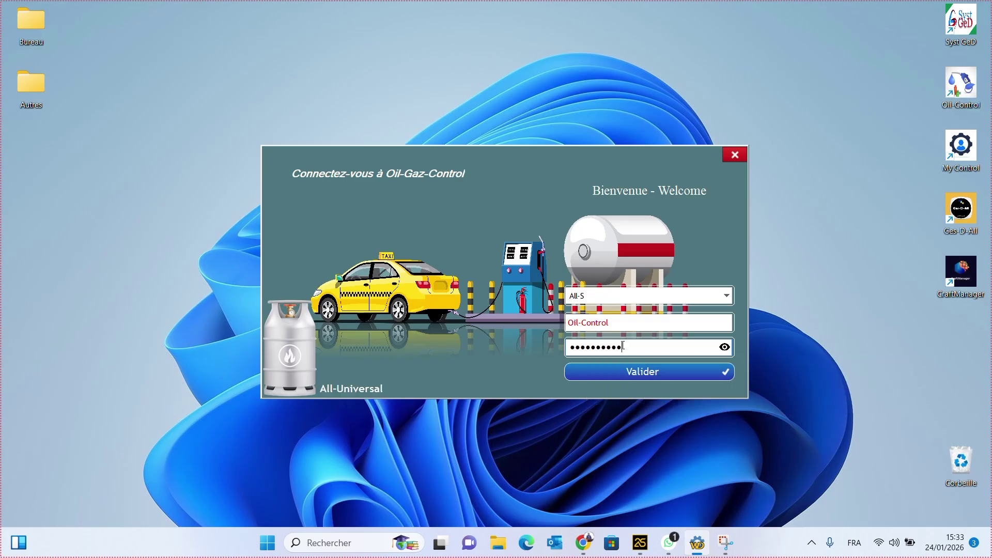
pyautogui.write('***')
pyautogui.press('Return')
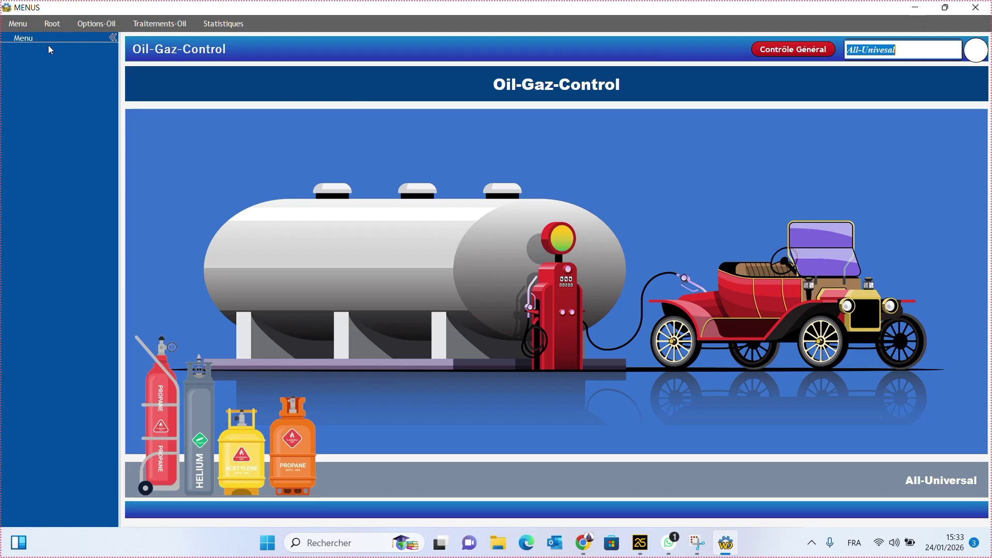
# - Show the Traitement Piste operations from the Traitements-Oil menu
pyautogui.click(170, 24)
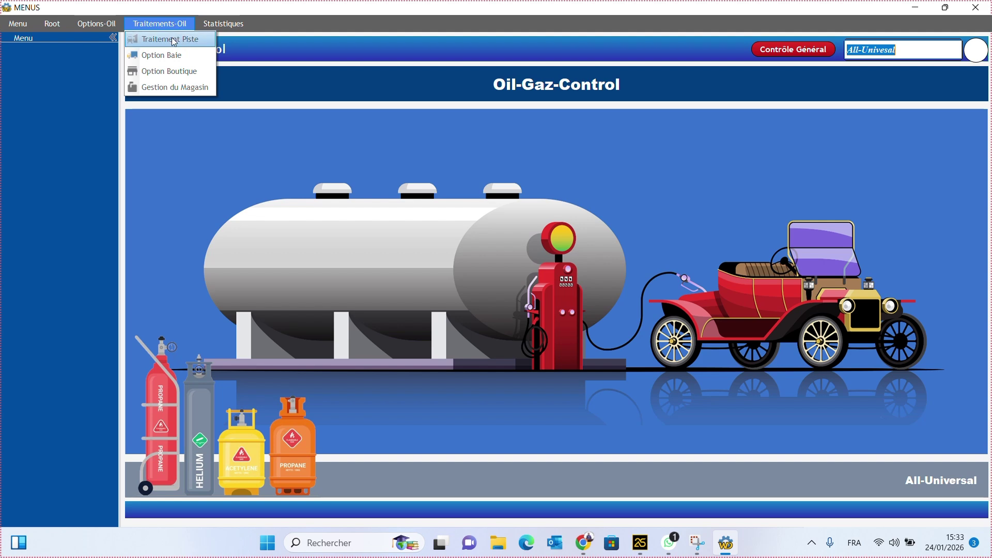
pyautogui.click(171, 40)
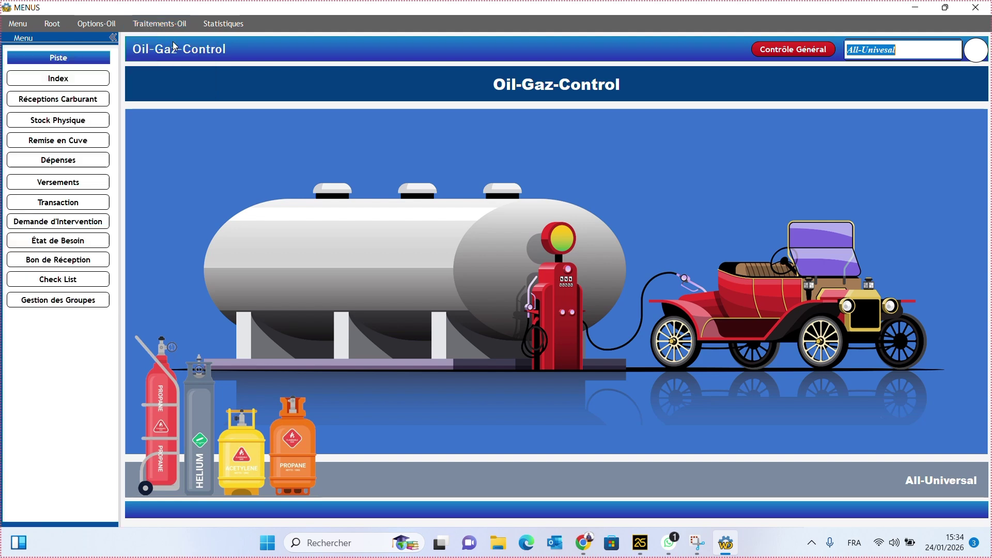
# - Open the Demande d'Intervention form, then show Options-Oil's Paramètre de configuration panel
pyautogui.click(80, 225)
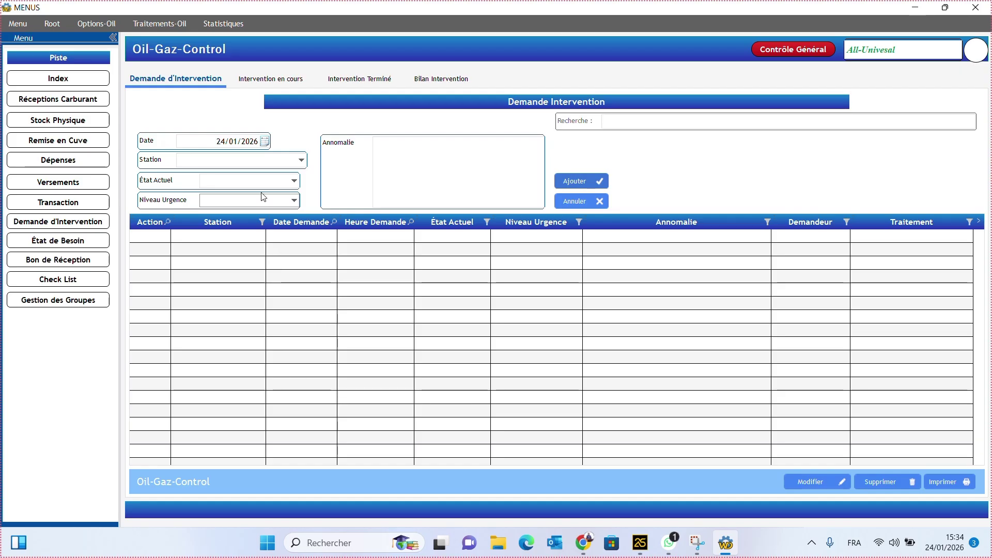
pyautogui.click(287, 162)
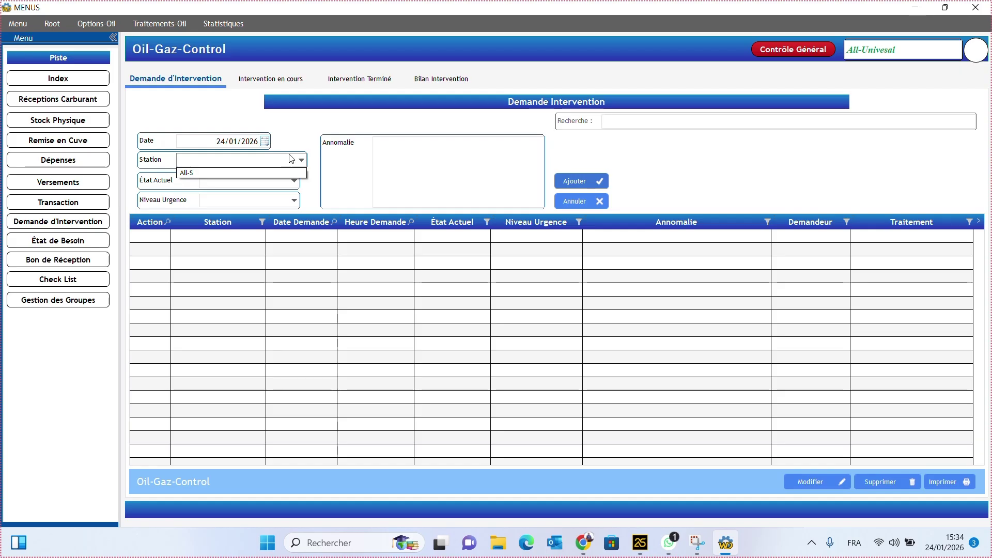
pyautogui.click(755, 166)
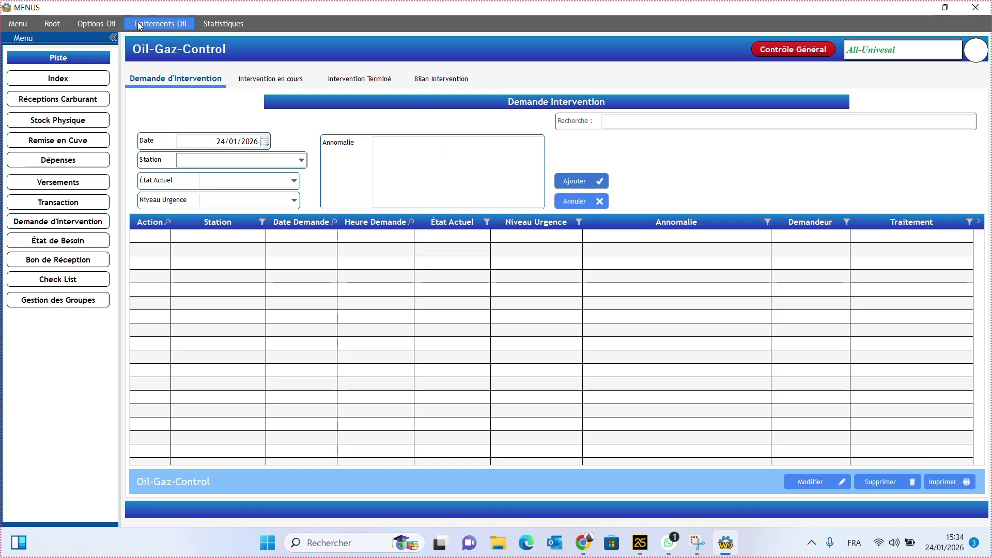
pyautogui.click(97, 23)
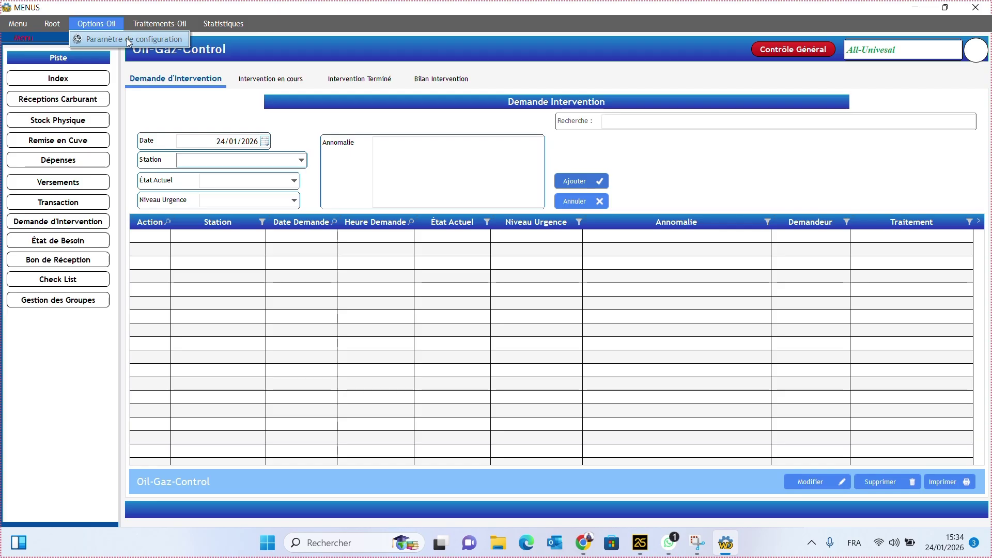
pyautogui.click(143, 40)
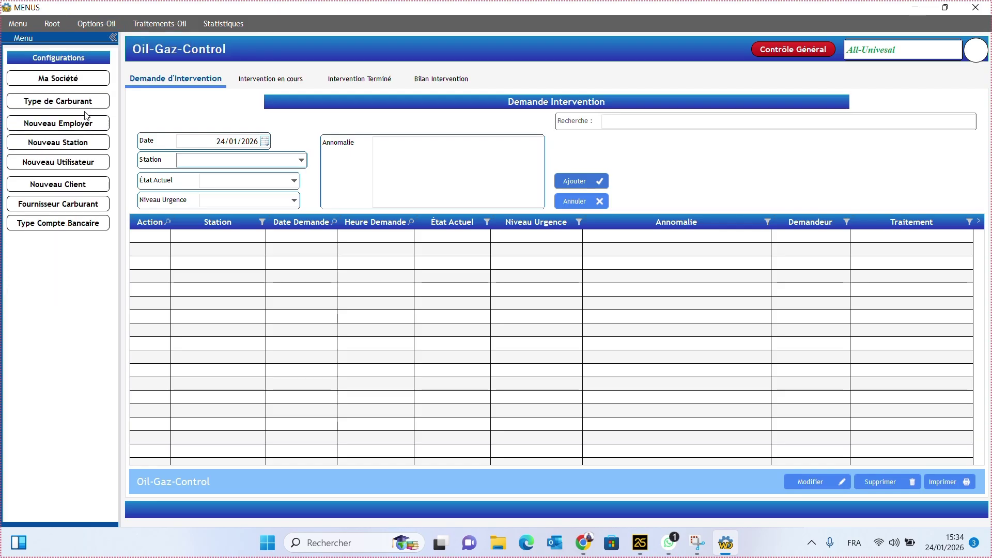
# - Start a new All-Universal station named Station 1, address Dakar, with its phone number
pyautogui.click(79, 143)
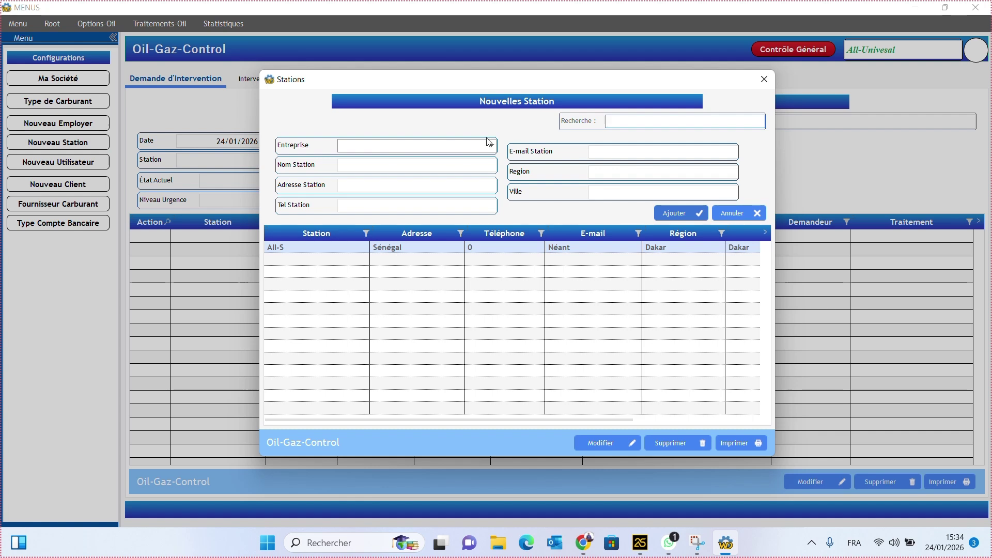
pyautogui.click(490, 146)
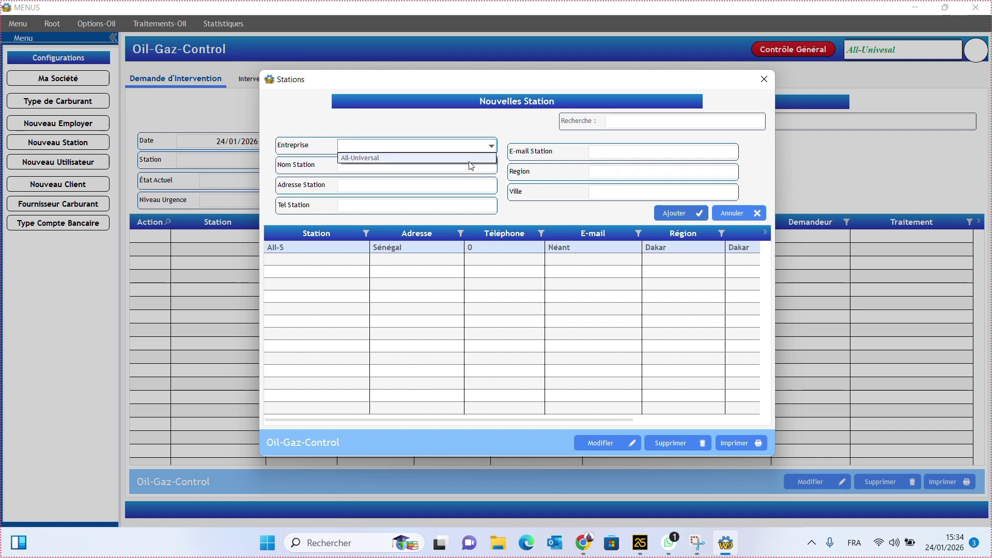
pyautogui.click(442, 158)
pyautogui.click(414, 167)
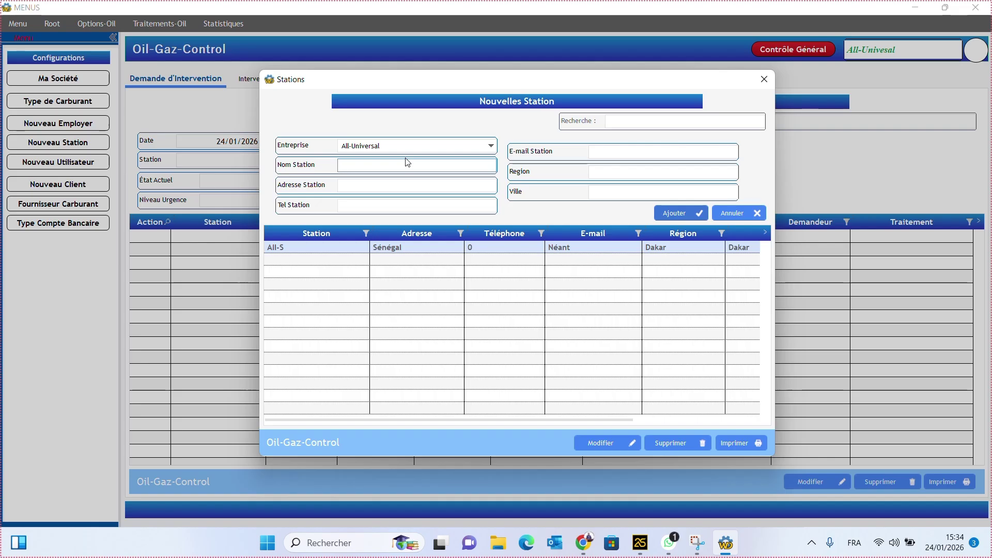
pyautogui.write('Station 1')
pyautogui.click(412, 184)
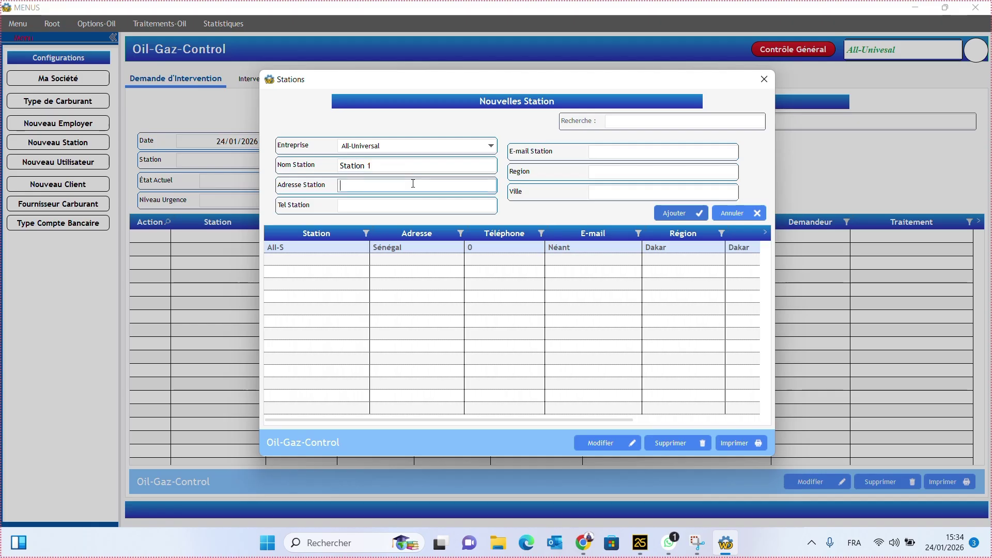
pyautogui.write('Dakar')
pyautogui.click(421, 206)
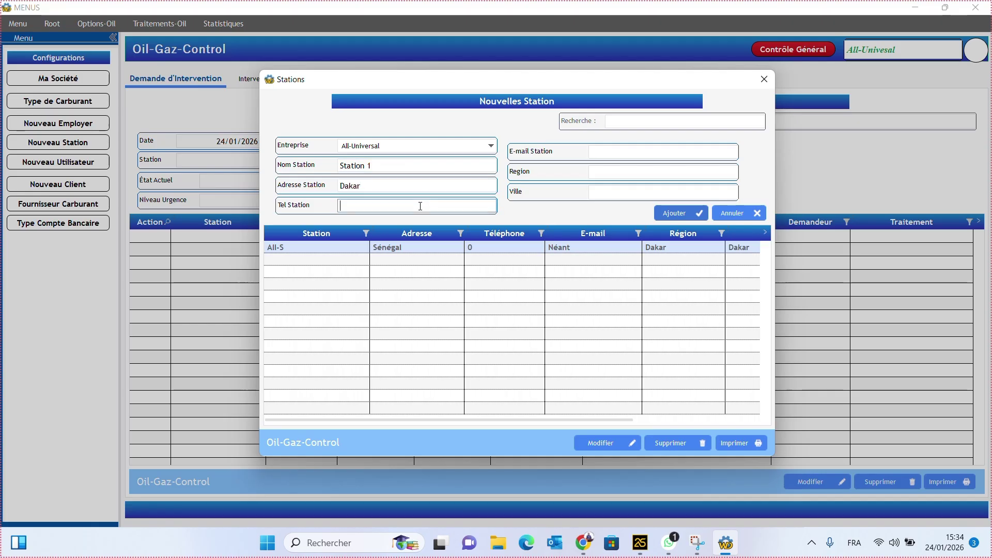
# - Add the station e-mail, region Dakar and city Dakar, and save Station 1
pyautogui.click(613, 171)
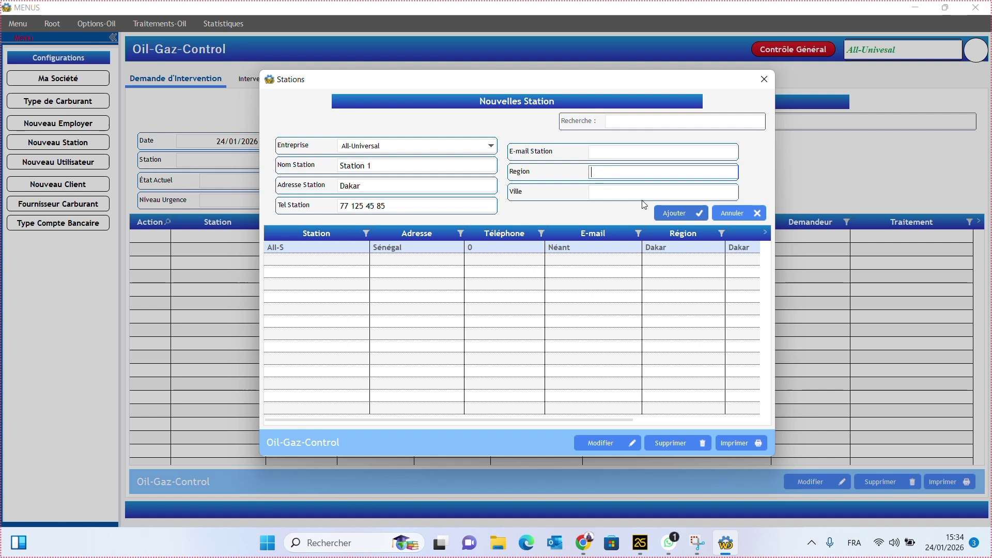
pyautogui.click(682, 214)
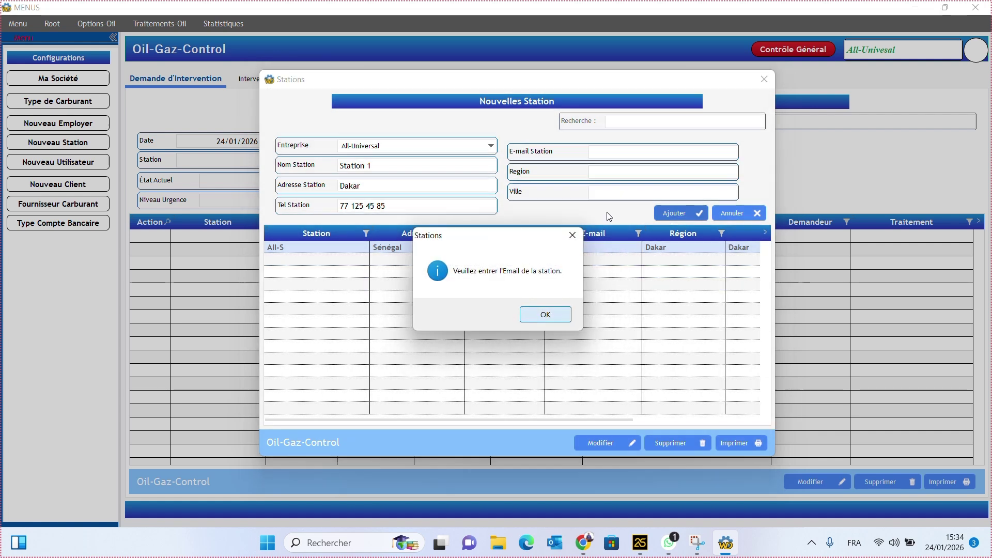
pyautogui.click(544, 315)
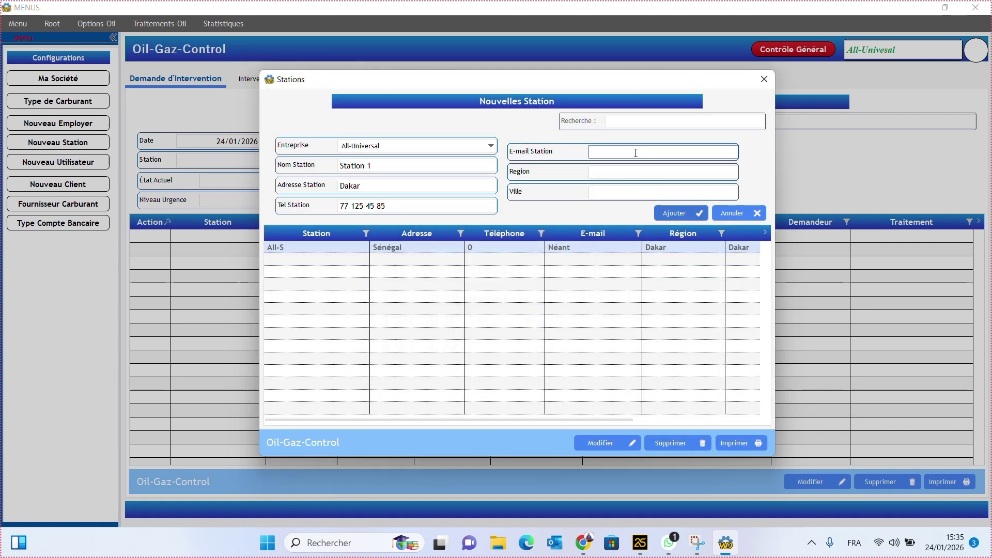
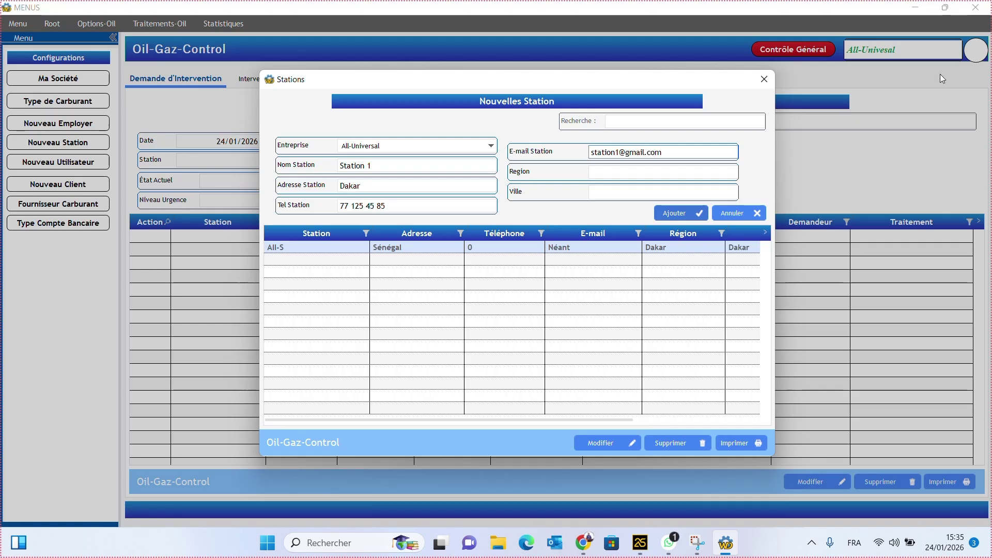
pyautogui.click(622, 169)
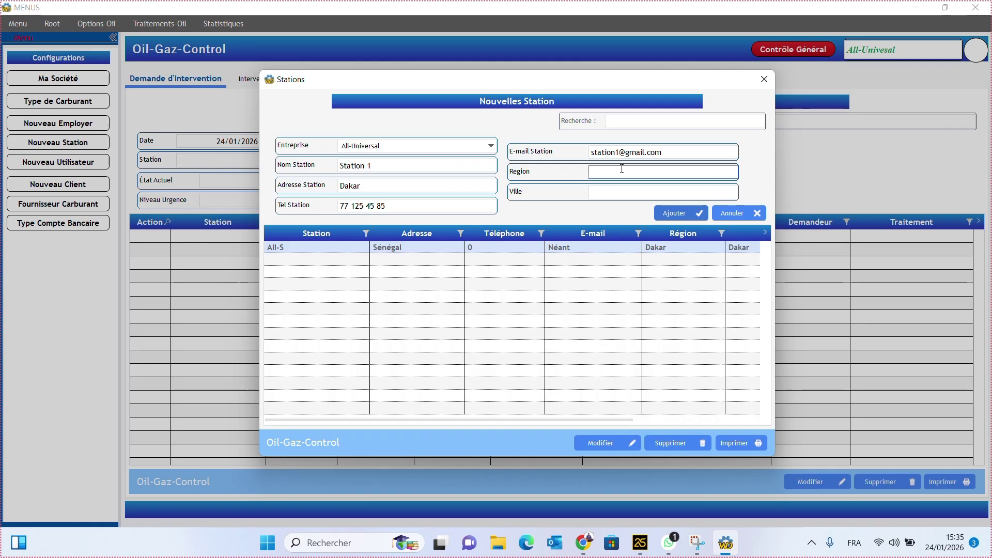
pyautogui.write('Dakar')
pyautogui.click(617, 192)
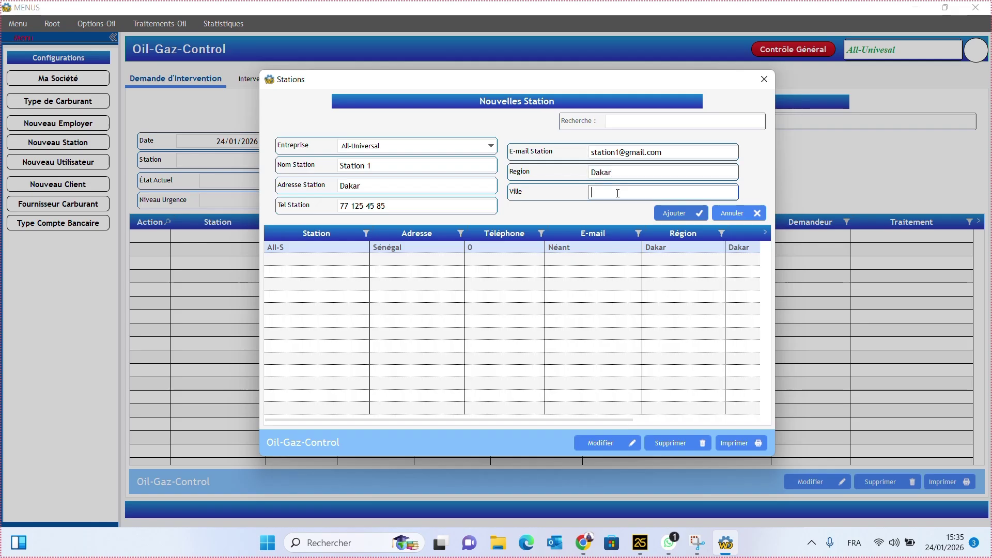
pyautogui.write('Dakar')
pyautogui.click(673, 214)
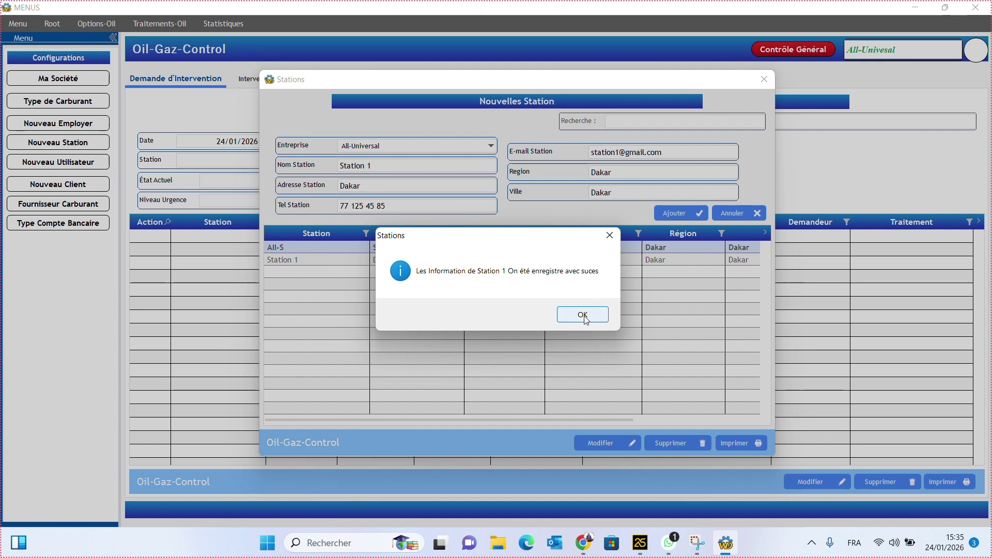
pyautogui.click(581, 316)
pyautogui.click(319, 264)
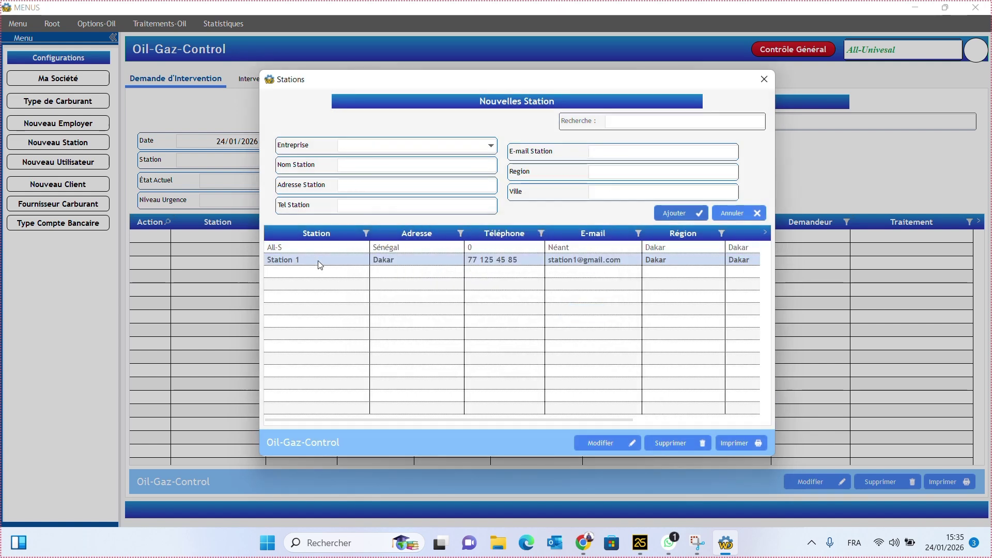
# - Fill a second All-Universal station named Station 2, address Dakar, with its phone number
pyautogui.click(407, 147)
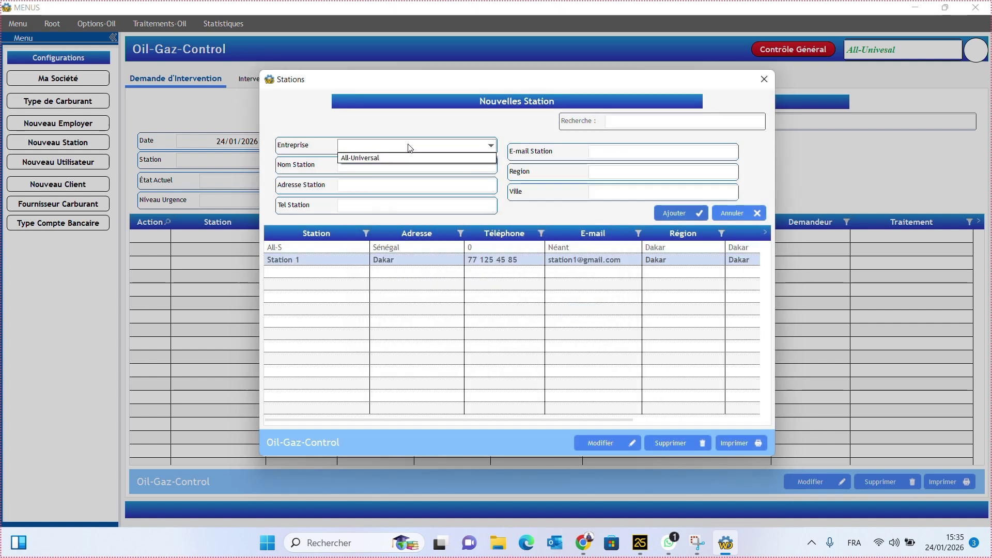
pyautogui.click(395, 158)
pyautogui.click(394, 169)
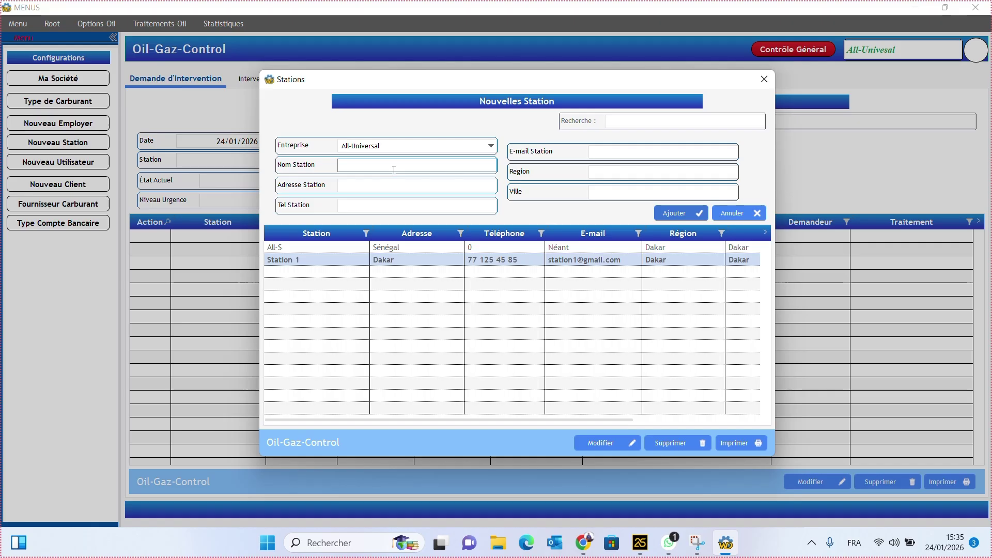
pyautogui.write('Station 2')
pyautogui.click(392, 184)
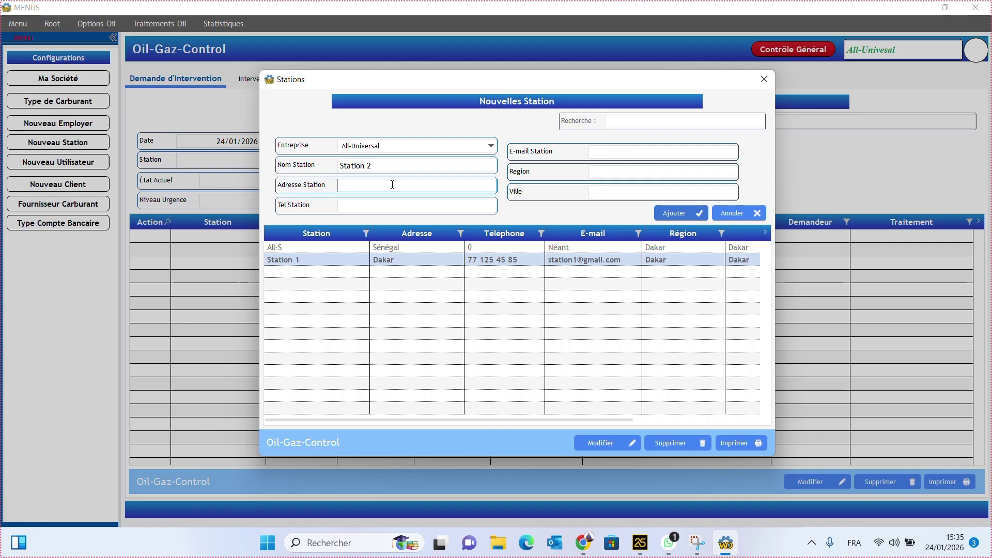
pyautogui.write('Dakar')
pyautogui.click(365, 205)
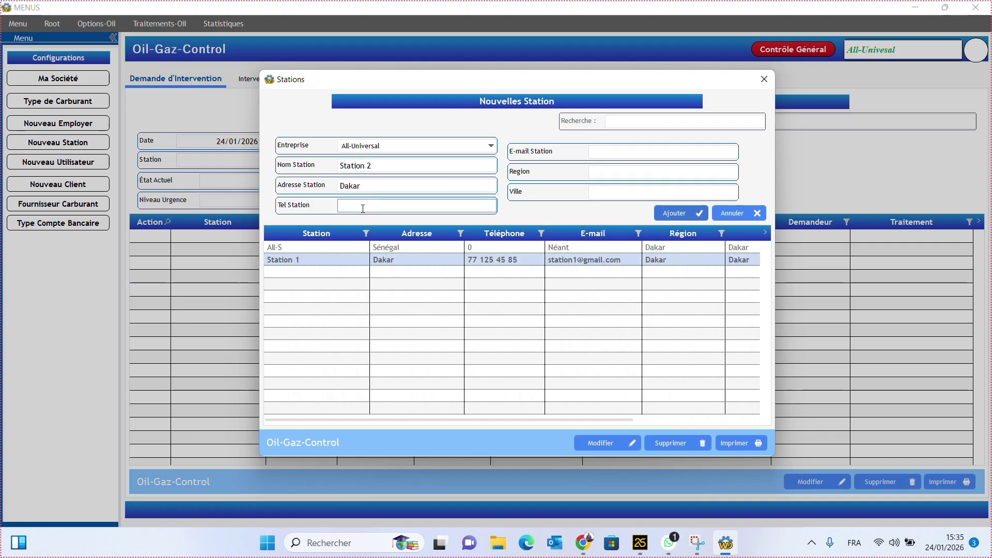
# - Enter Station 2's e-mail and fill in the region and city fields
pyautogui.click(611, 149)
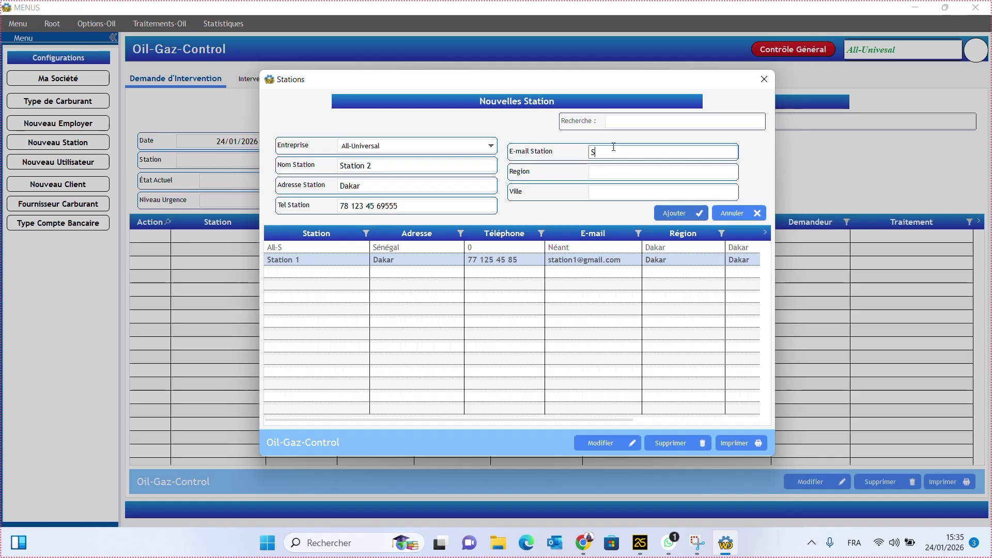
pyautogui.click(631, 173)
pyautogui.click(667, 214)
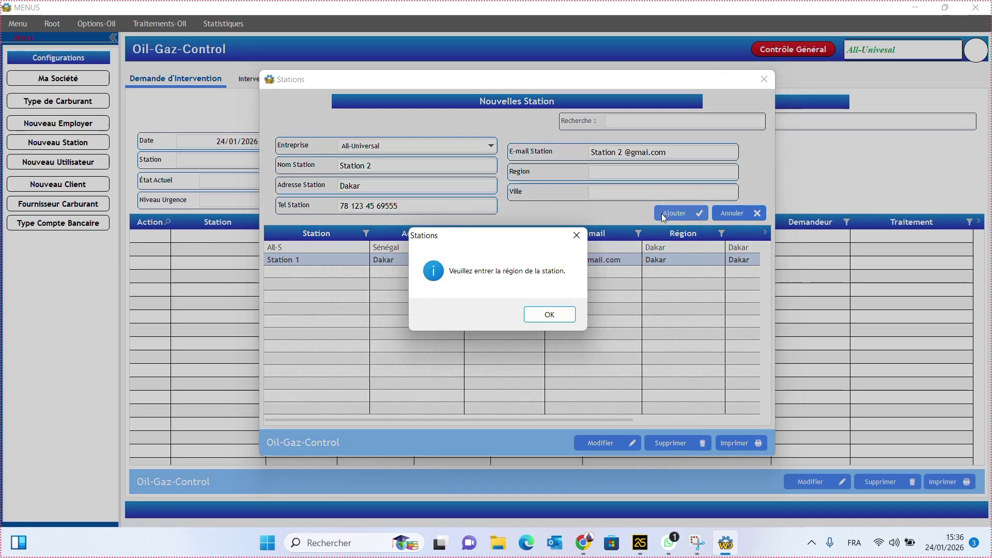
pyautogui.click(550, 315)
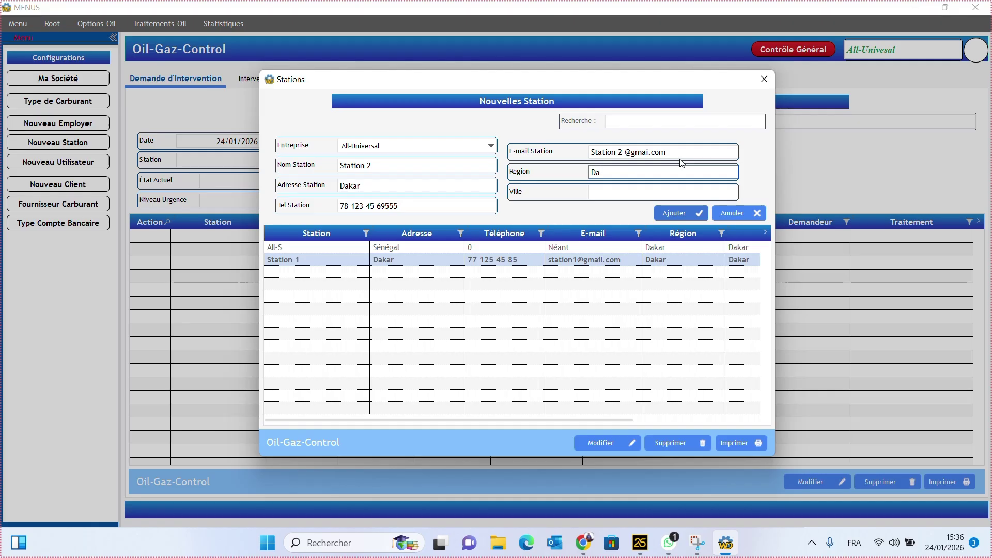
pyautogui.press('Tab')
pyautogui.click(649, 194)
pyautogui.write('dA')
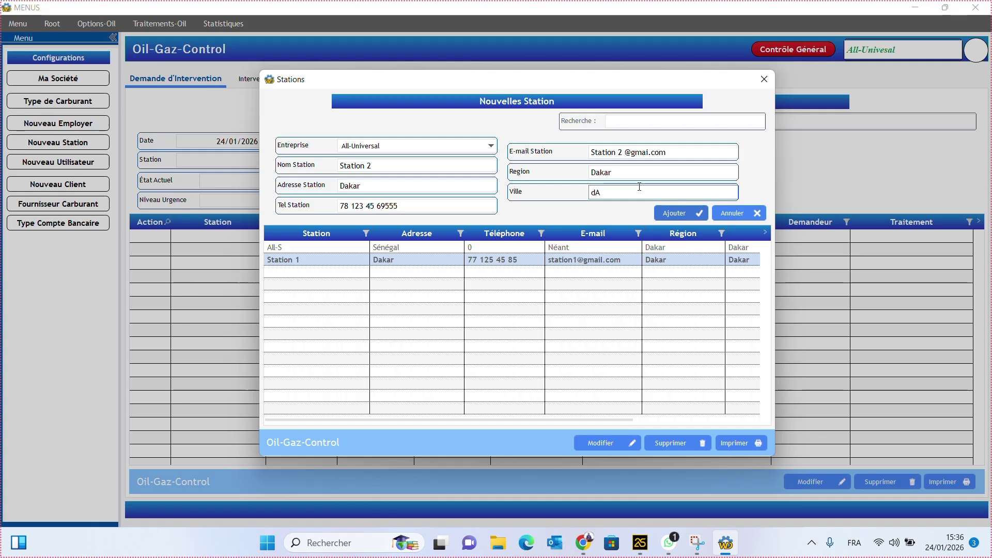
pyautogui.press('BackSpace')
pyautogui.press('BackSpace')
pyautogui.write('Dakar')
# - Remove the stray space from the e-mail address and save Station 2
pyautogui.click(630, 153)
pyautogui.click(624, 153)
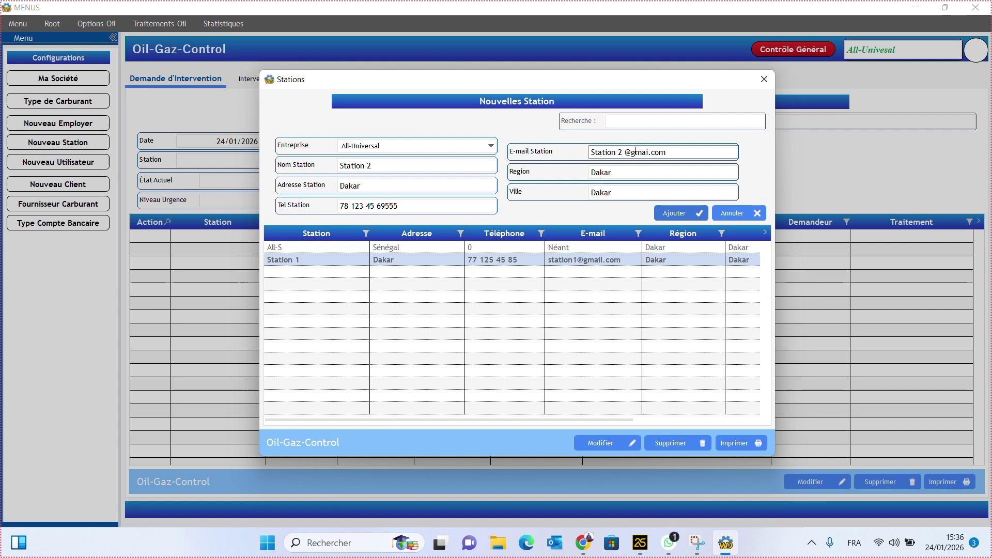
pyautogui.press('Delete')
pyautogui.press('BackSpace')
pyautogui.click(673, 212)
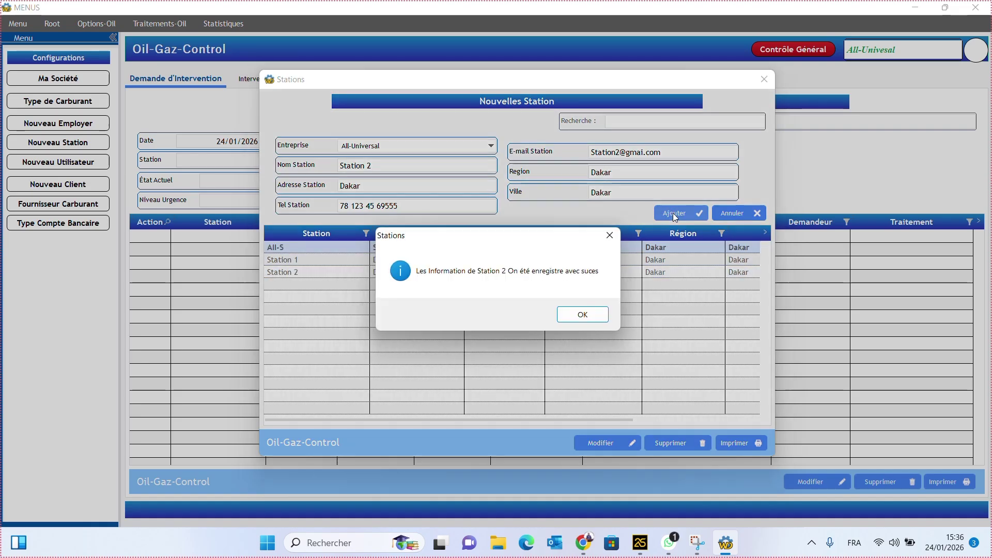
pyautogui.click(596, 315)
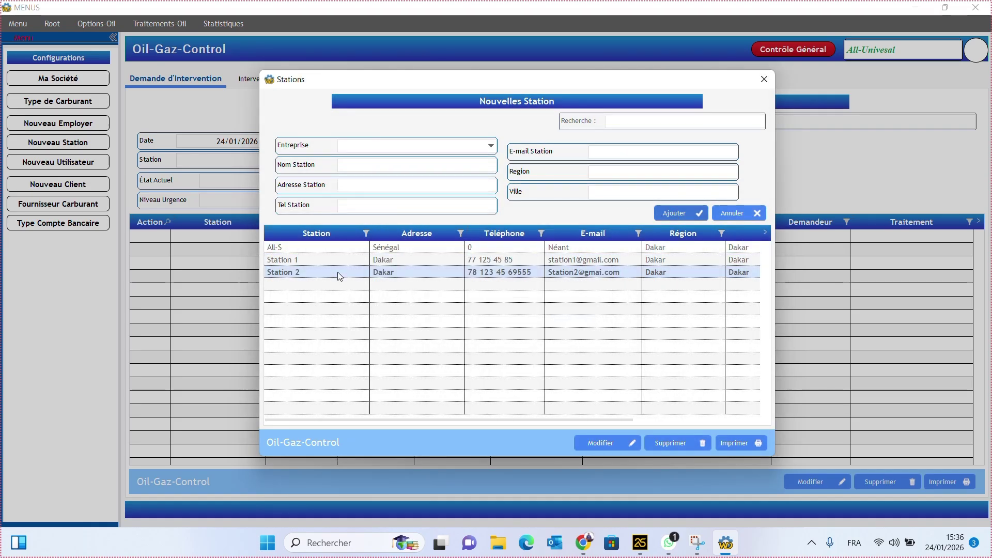
# - Extend Station 1's phone number, save the update, and bring up the Utilisateurs window
pyautogui.click(350, 260)
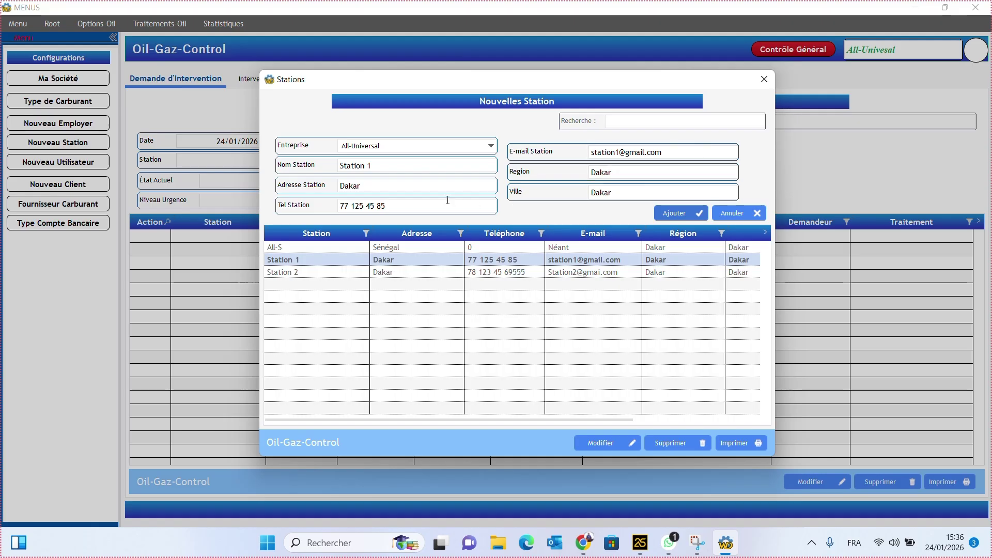
pyautogui.click(414, 205)
pyautogui.click(414, 205)
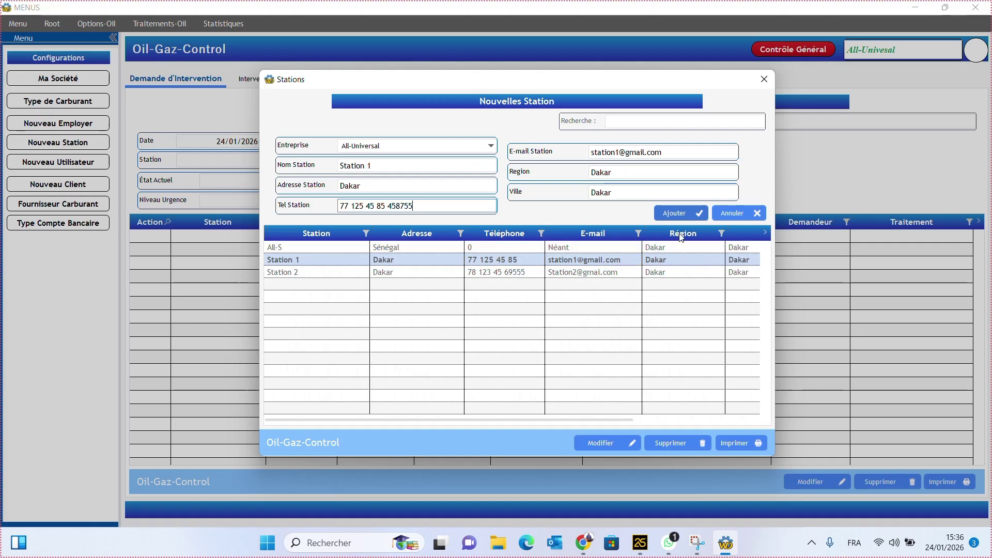
pyautogui.click(682, 213)
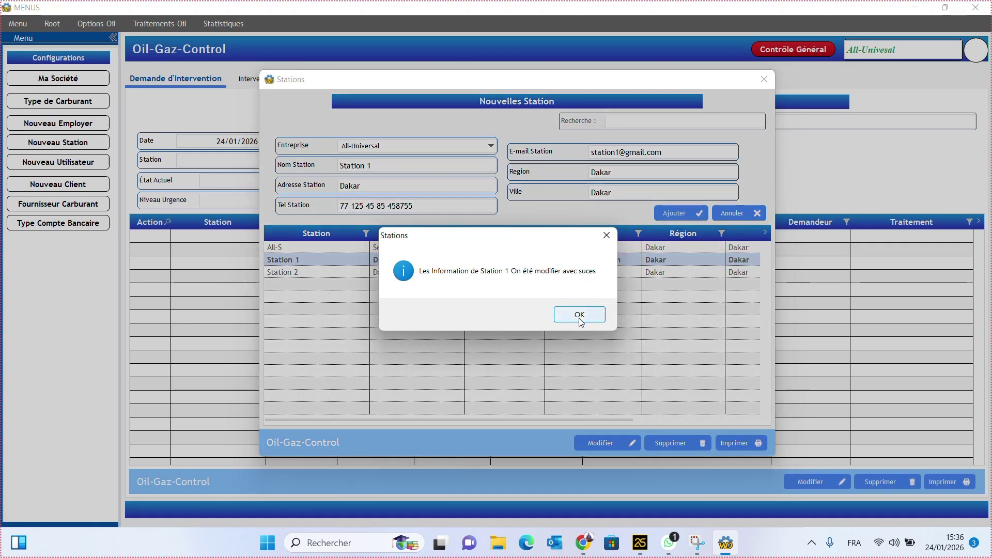
pyautogui.click(578, 313)
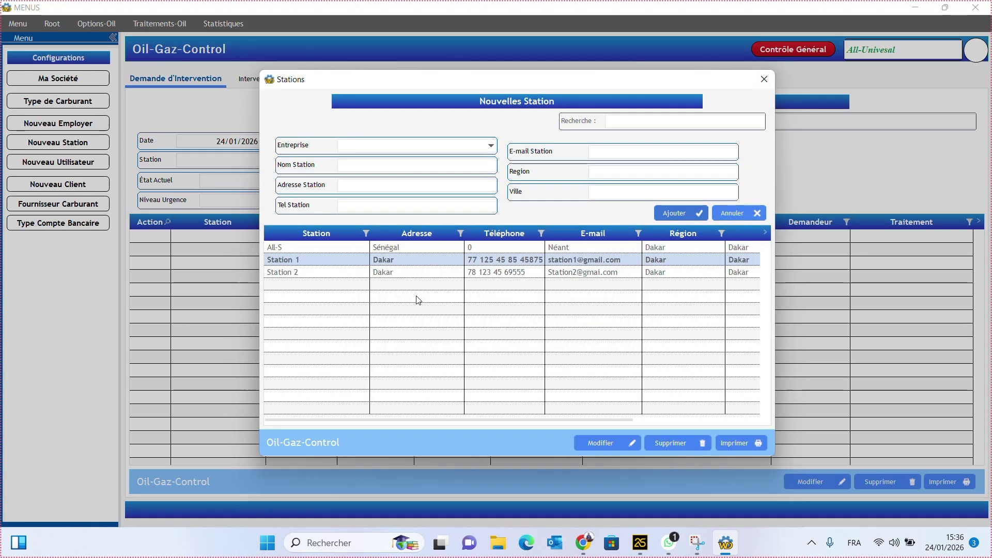
pyautogui.click(764, 79)
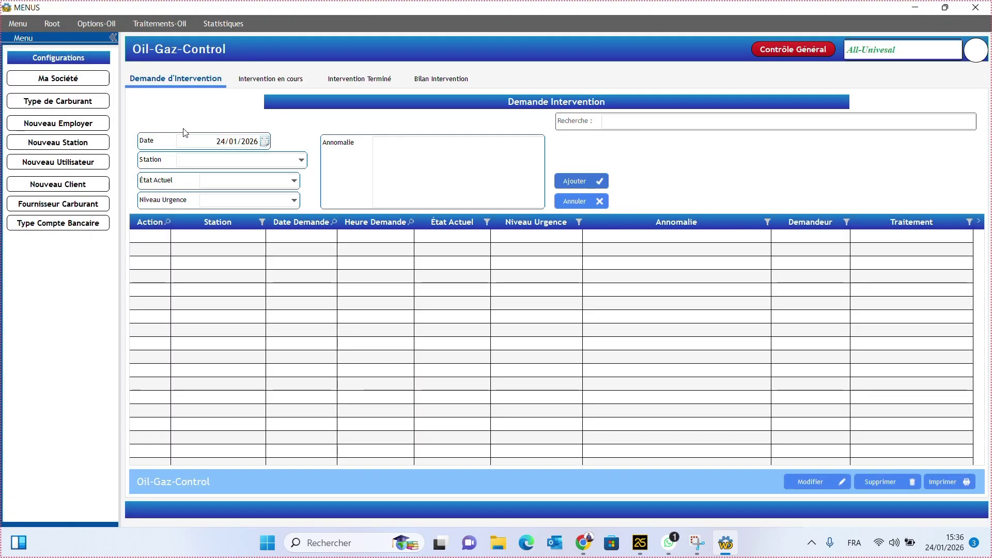
pyautogui.click(62, 169)
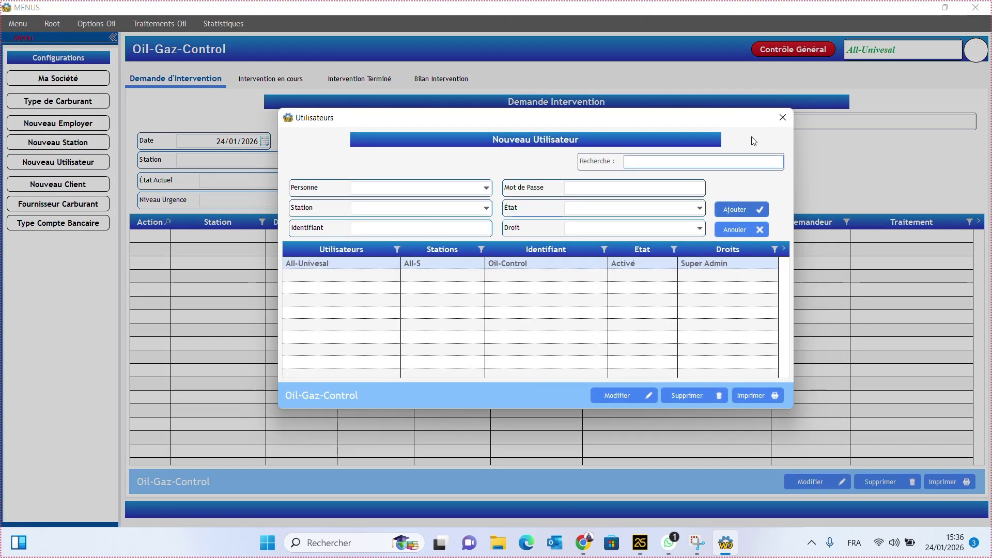
# - Return to the intervention request form and select Station 1
pyautogui.click(790, 118)
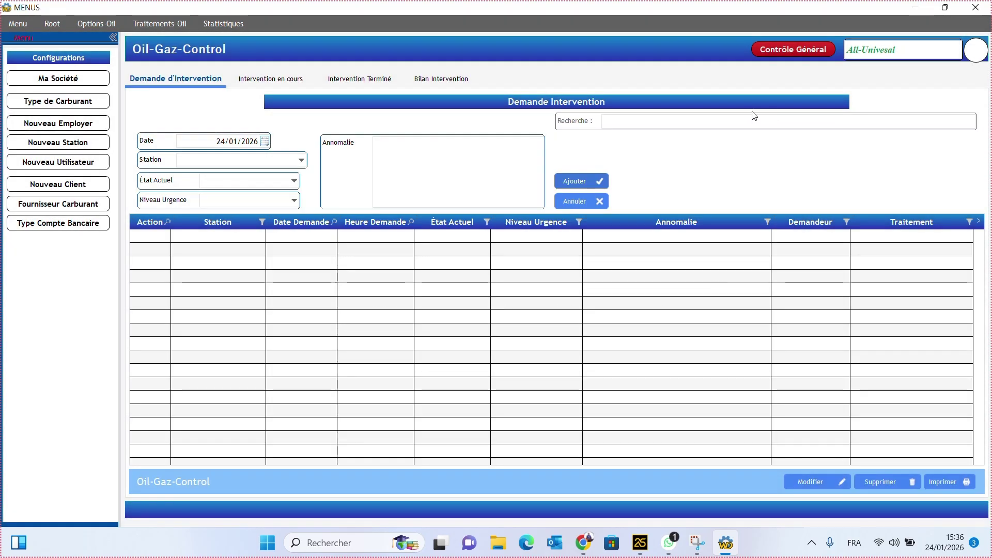
pyautogui.click(172, 26)
pyautogui.click(165, 39)
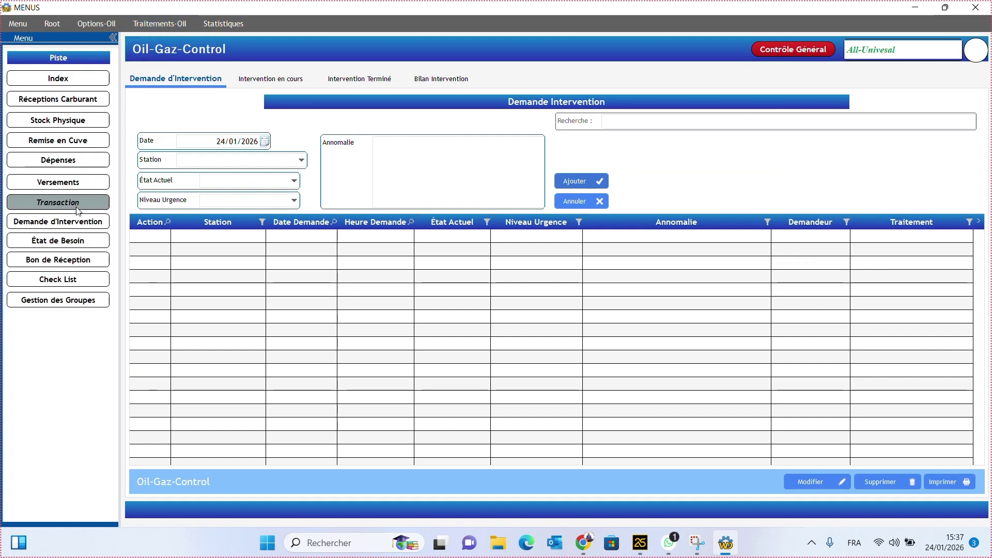
pyautogui.click(69, 223)
pyautogui.click(282, 162)
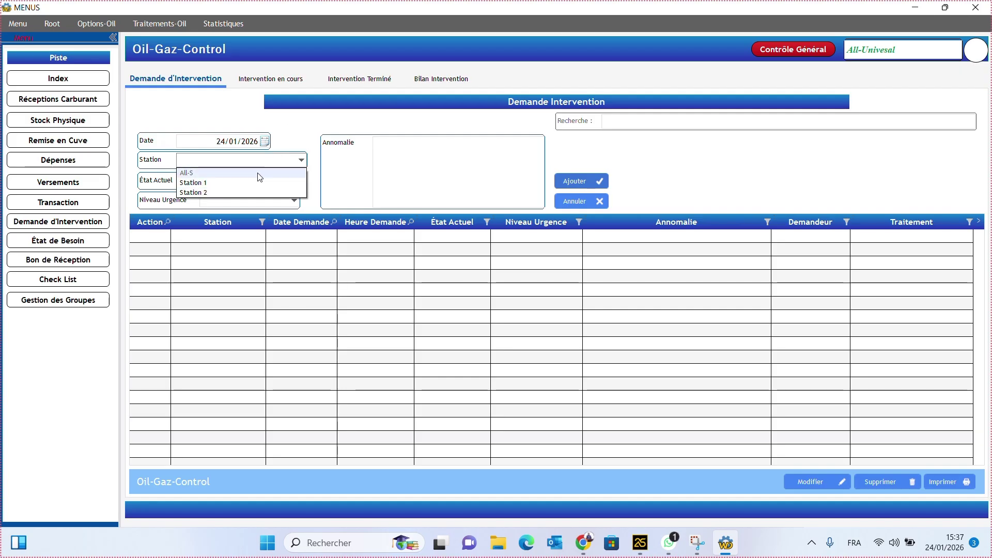
pyautogui.click(217, 107)
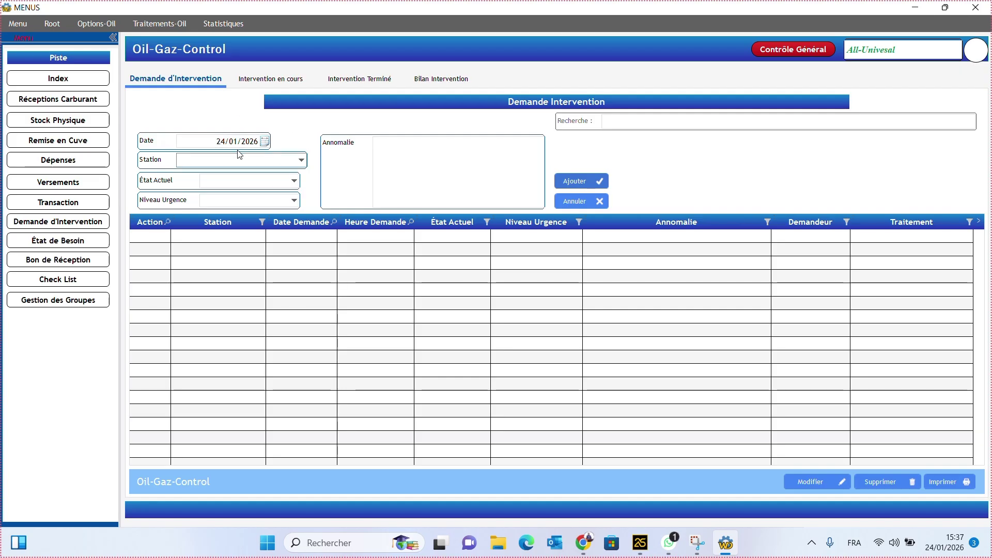
pyautogui.click(261, 160)
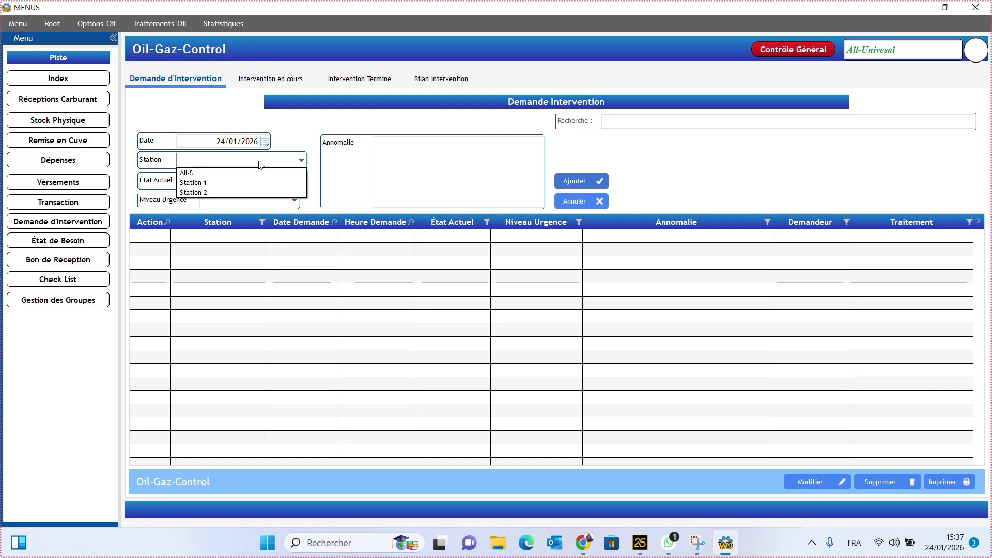
pyautogui.click(209, 101)
pyautogui.click(271, 160)
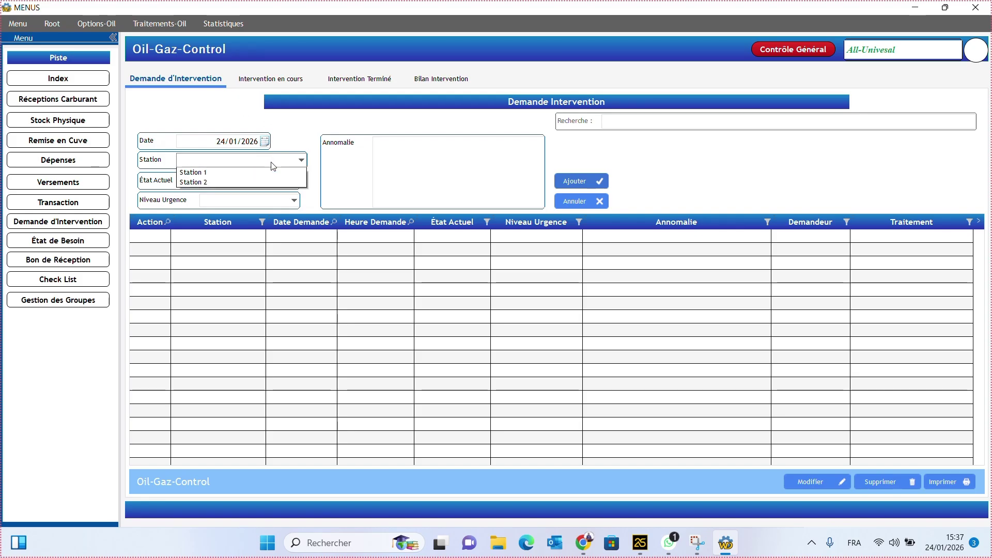
pyautogui.click(237, 183)
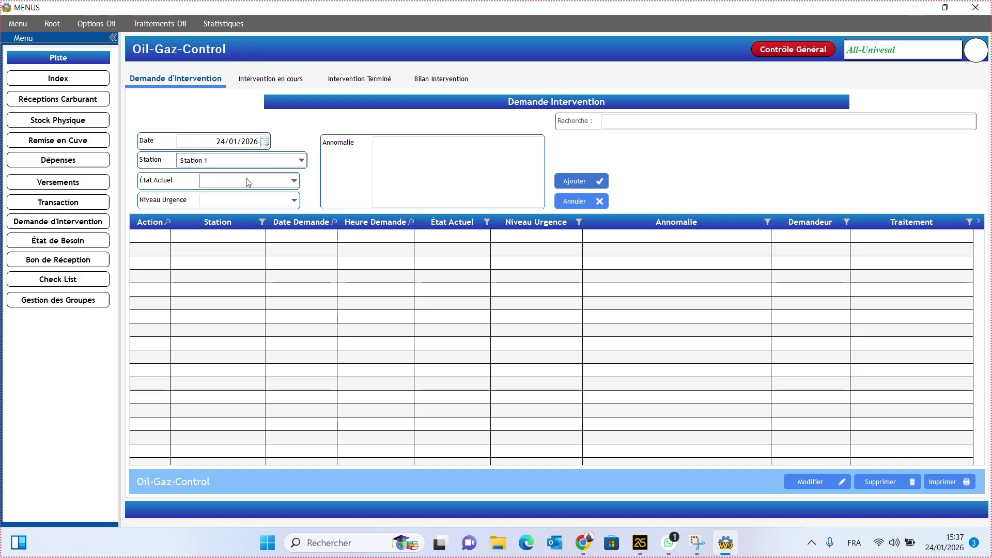
# - Set state En Arrête, urgency Très élevé, anomaly 'Station en arrete', and save
pyautogui.click(264, 186)
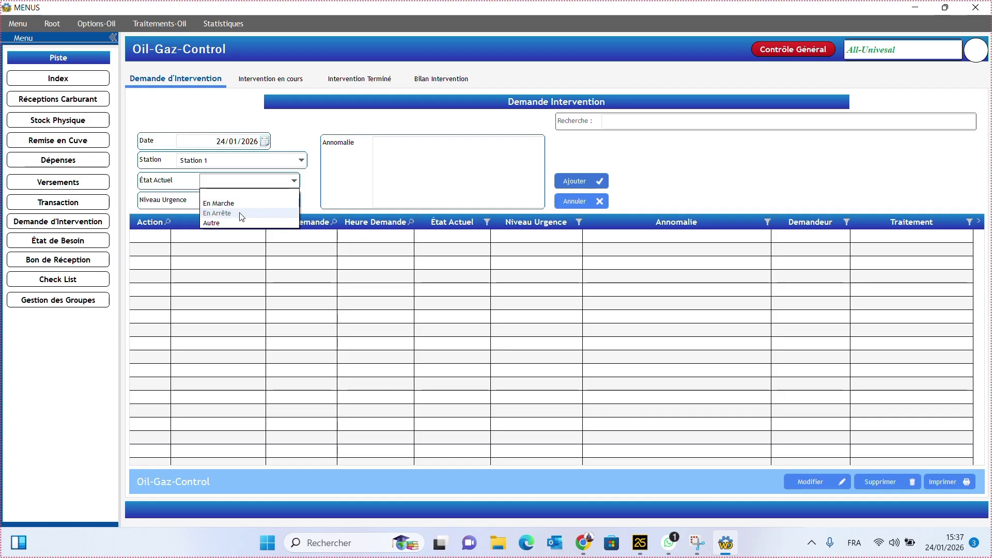
pyautogui.click(240, 213)
pyautogui.click(246, 204)
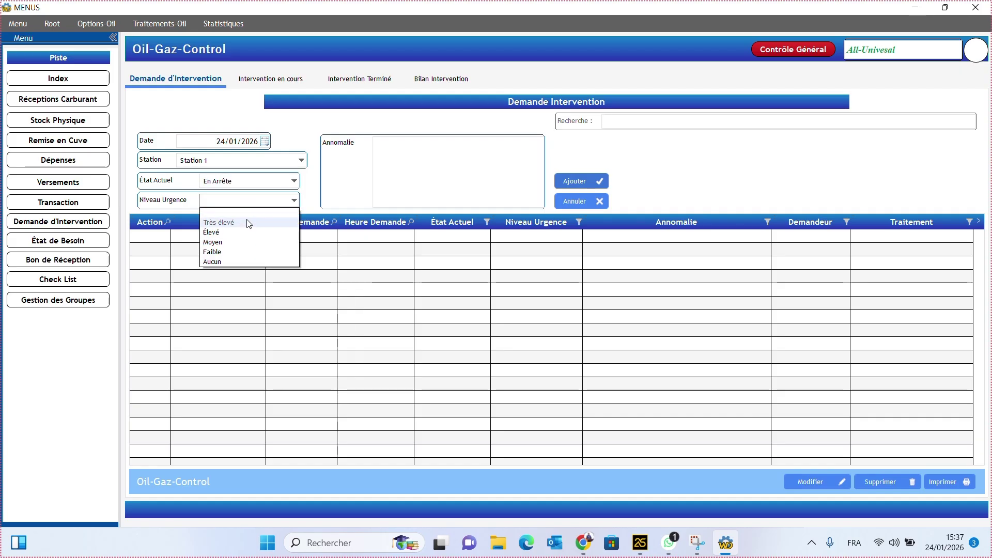
pyautogui.click(249, 227)
pyautogui.click(420, 176)
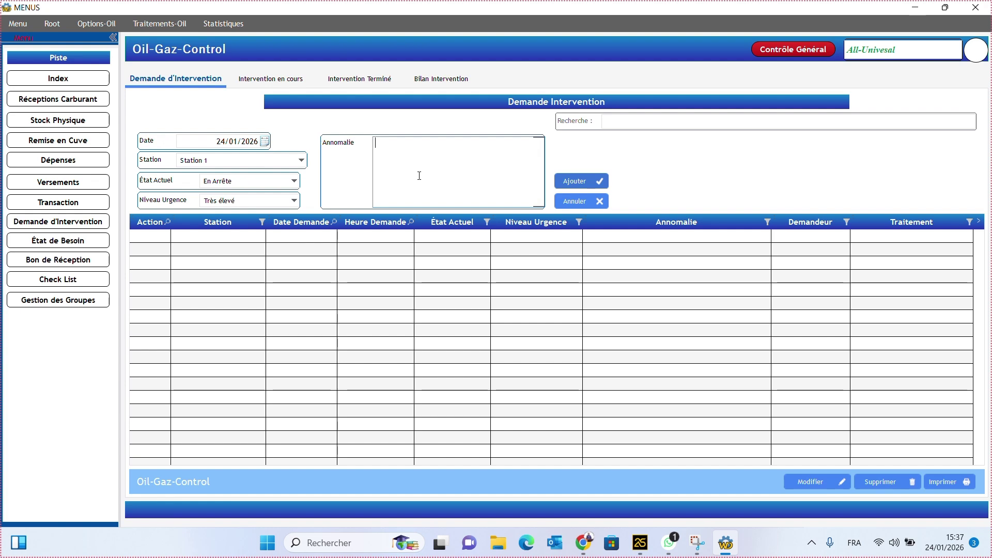
pyautogui.write('Station en arrete')
pyautogui.click(584, 179)
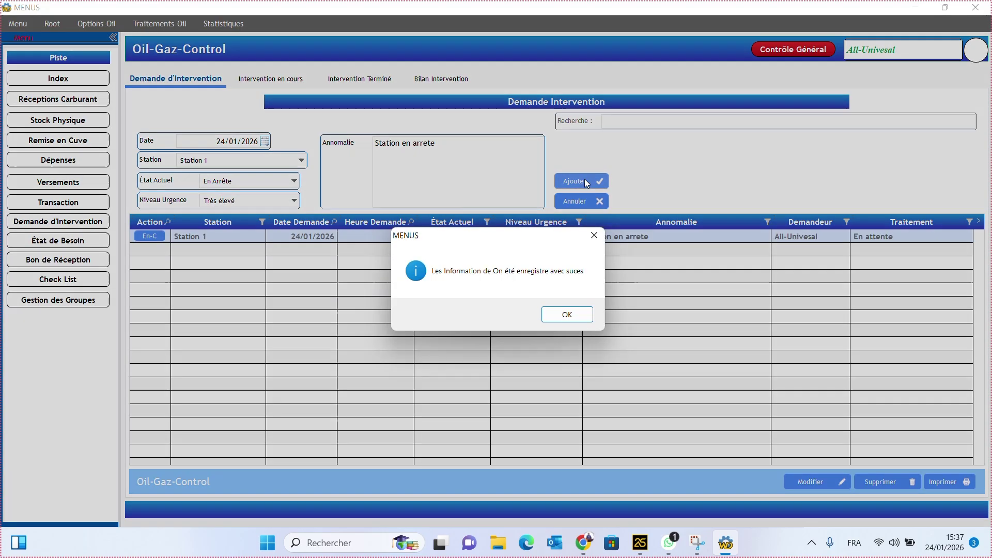
pyautogui.click(557, 316)
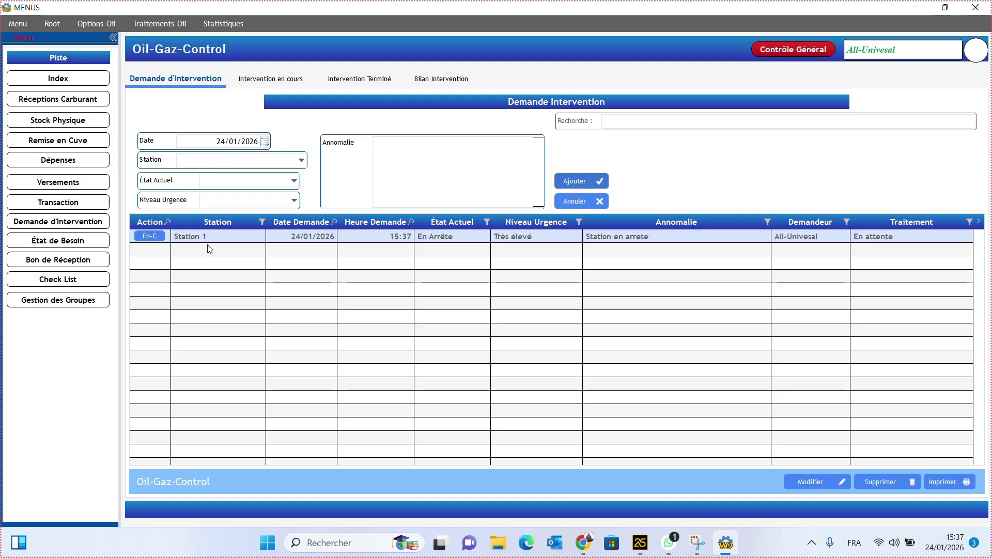
# - Save a Station 2 request: En Marche, urgency Moyen, anomaly 'Defaut de construction'
pyautogui.click(284, 162)
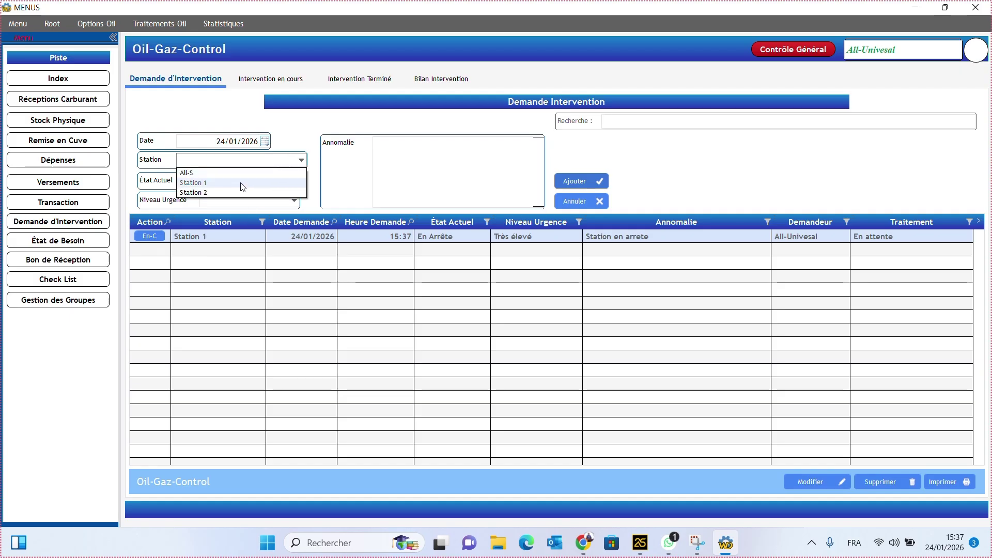
pyautogui.click(227, 194)
pyautogui.click(258, 181)
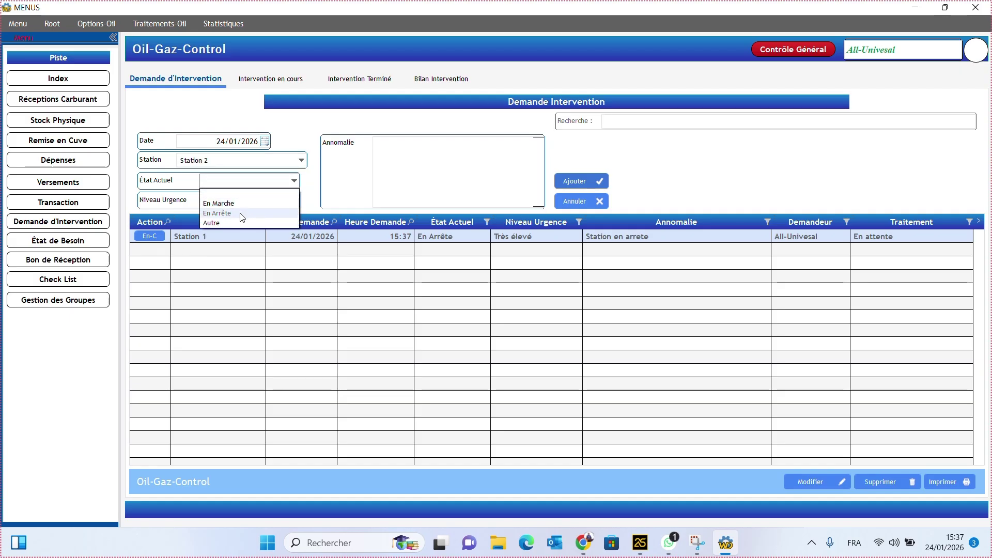
pyautogui.click(243, 203)
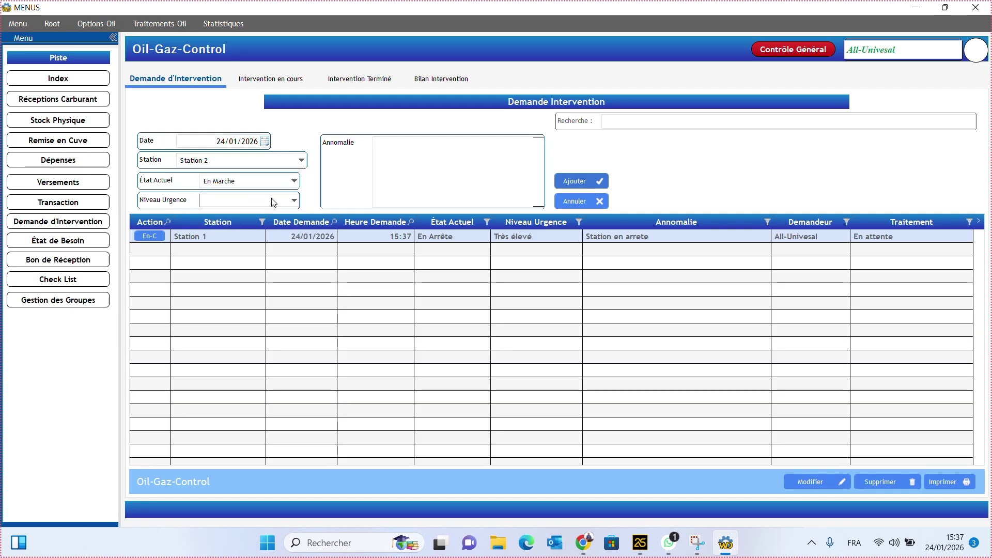
pyautogui.click(279, 201)
pyautogui.click(229, 243)
pyautogui.click(392, 191)
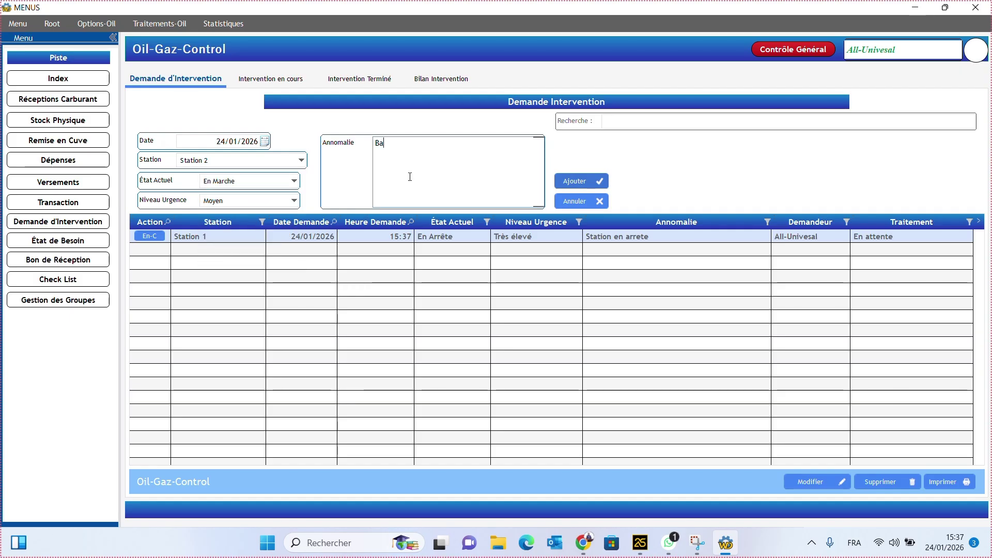
pyautogui.press('BackSpace')
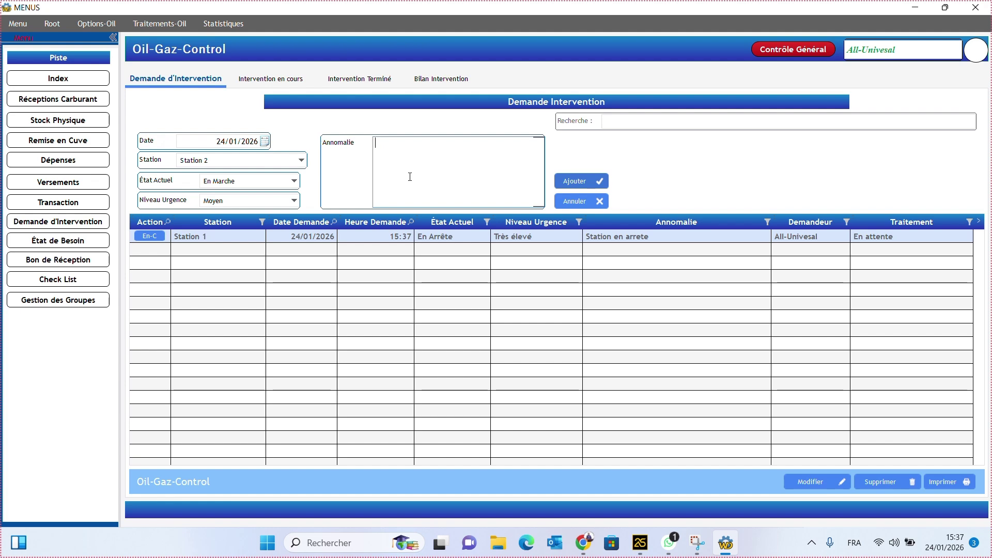
pyautogui.write('Defaut de constr')
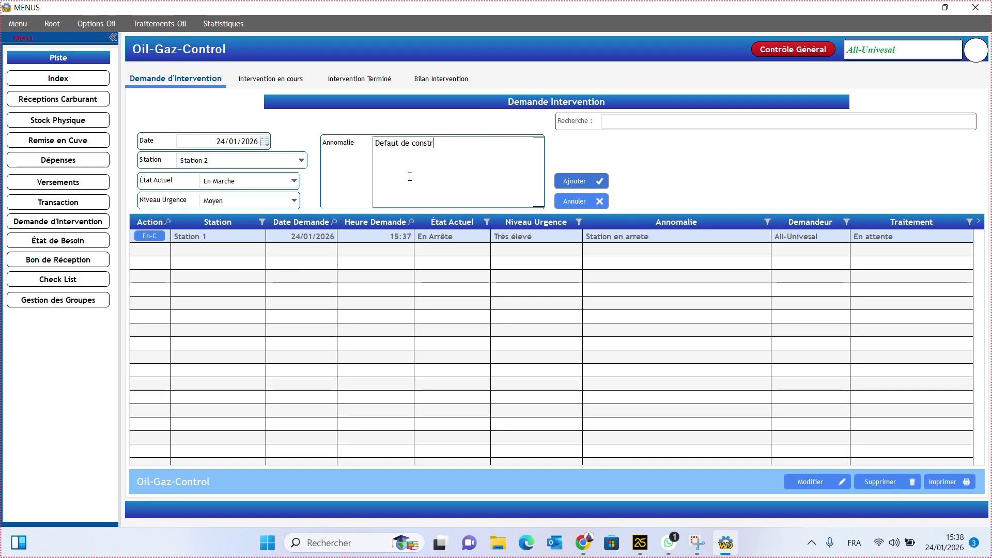
pyautogui.write('uction')
pyautogui.click(582, 181)
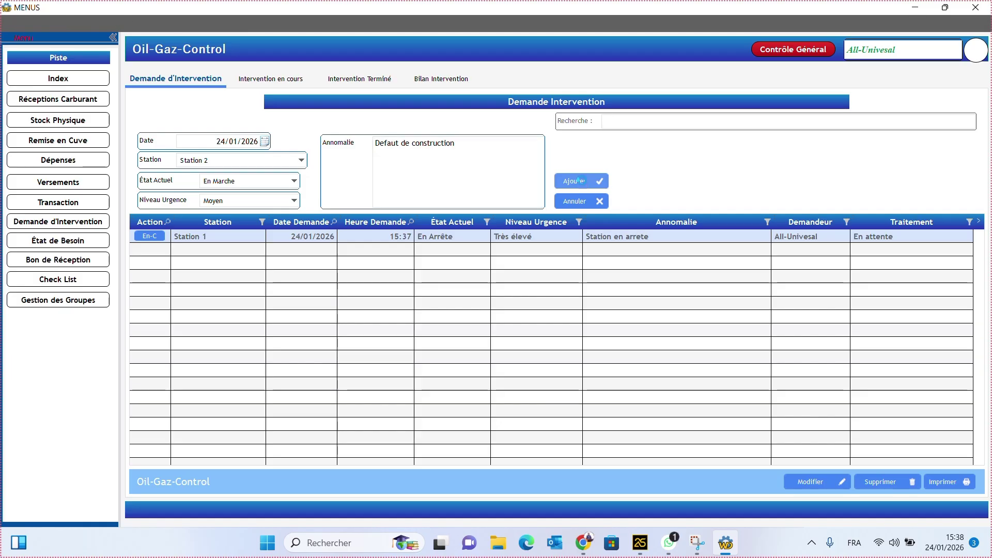
pyautogui.click(567, 314)
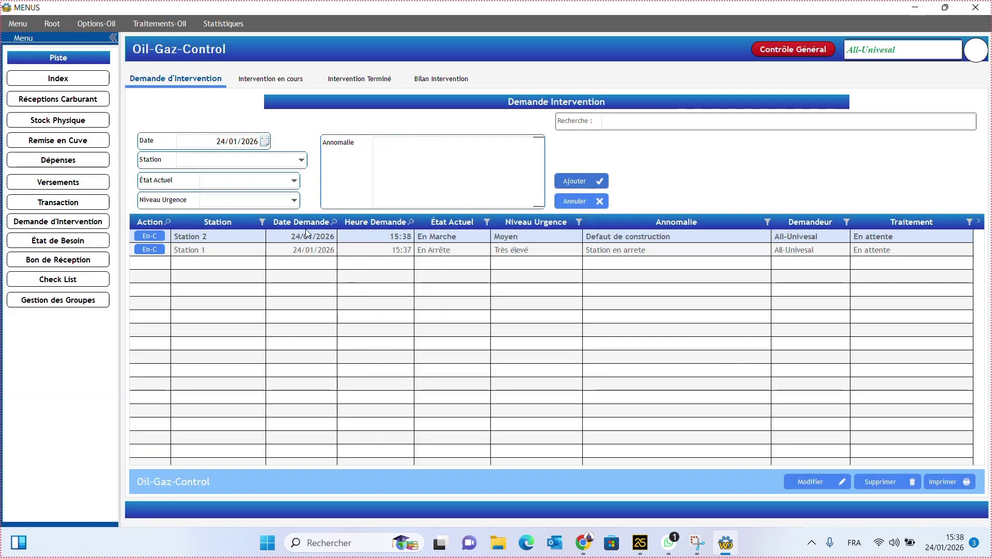
# - Mark the Station 1 request En Cours with the action 'prise en charge de l'intervention'
pyautogui.click(411, 250)
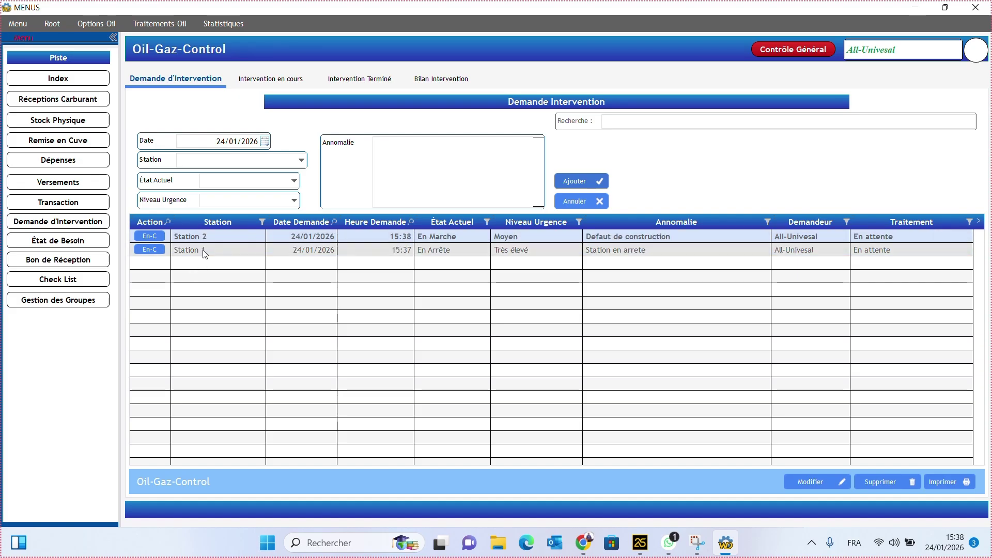
pyautogui.click(215, 235)
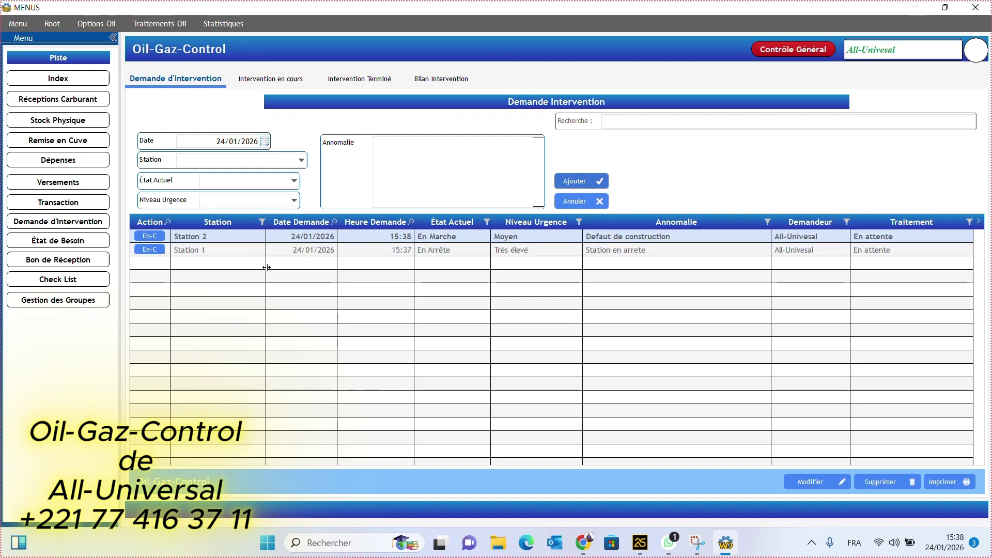
pyautogui.click(150, 250)
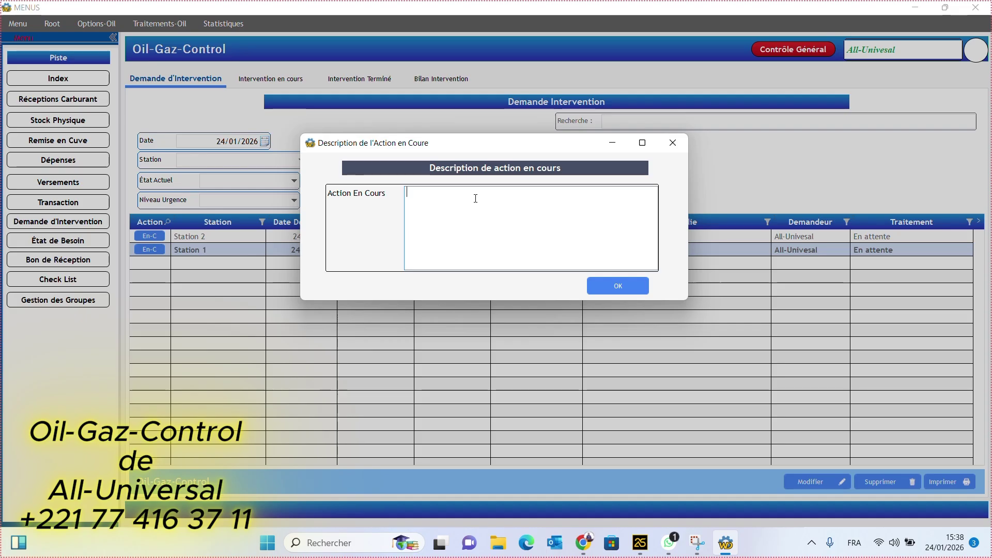
pyautogui.write('i')
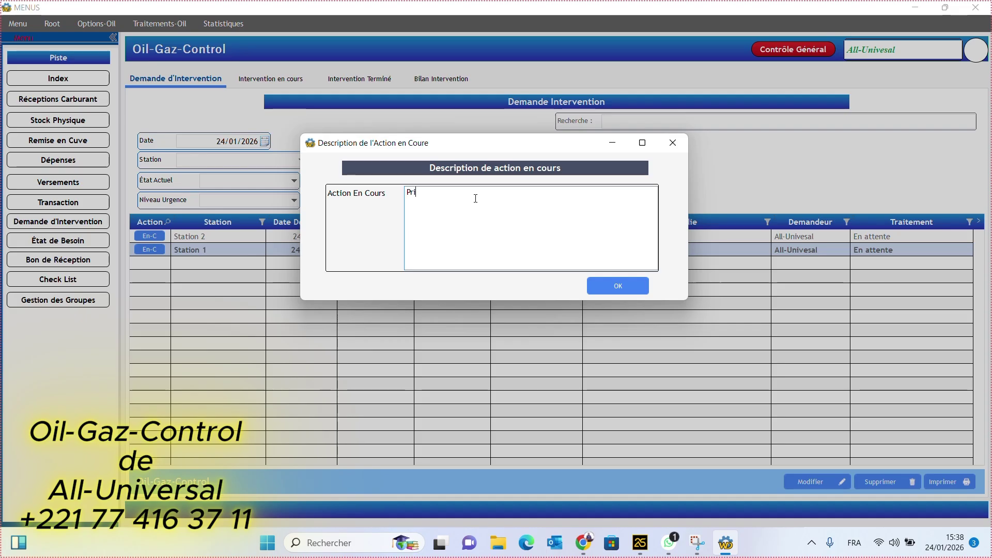
pyautogui.write('se en ')
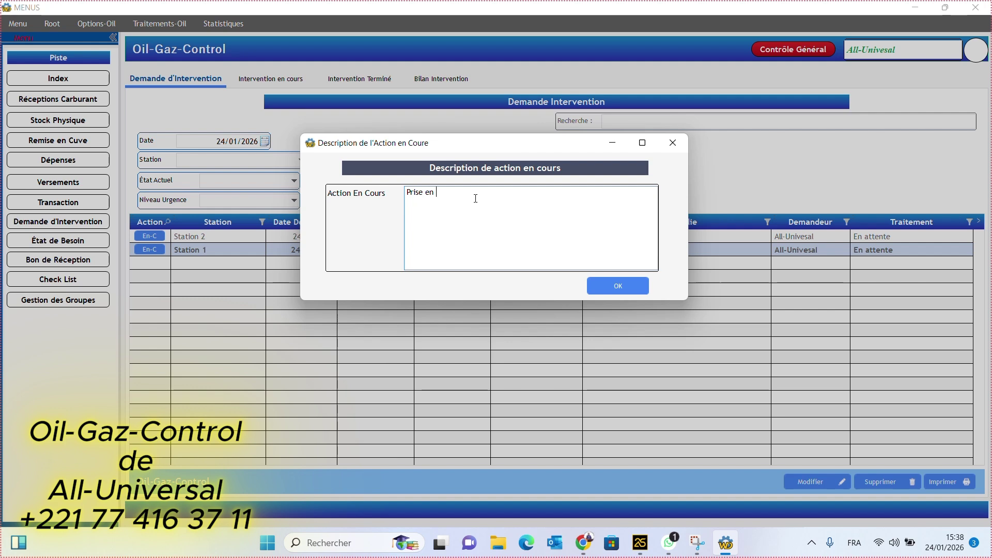
pyautogui.write('charge ')
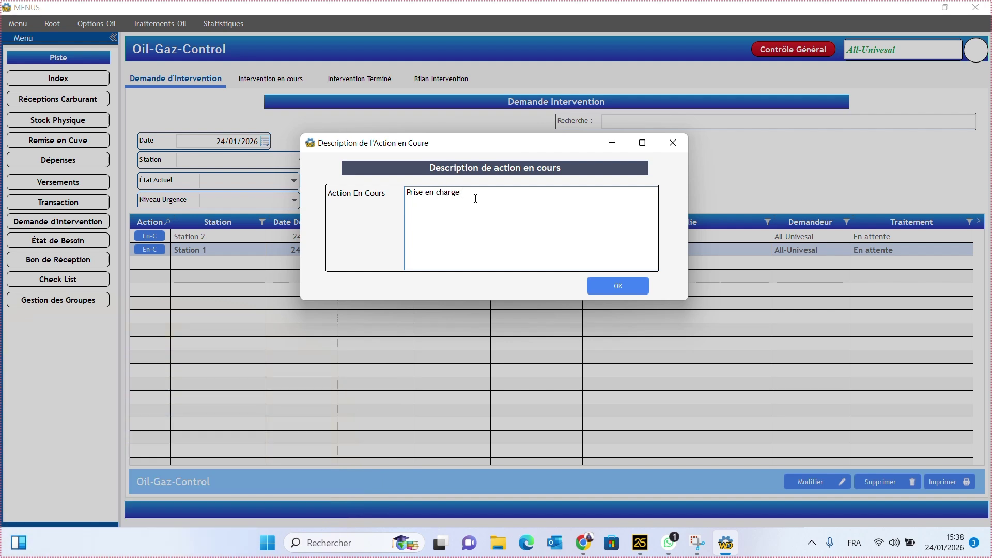
pyautogui.write("de l'intervention")
pyautogui.click(618, 287)
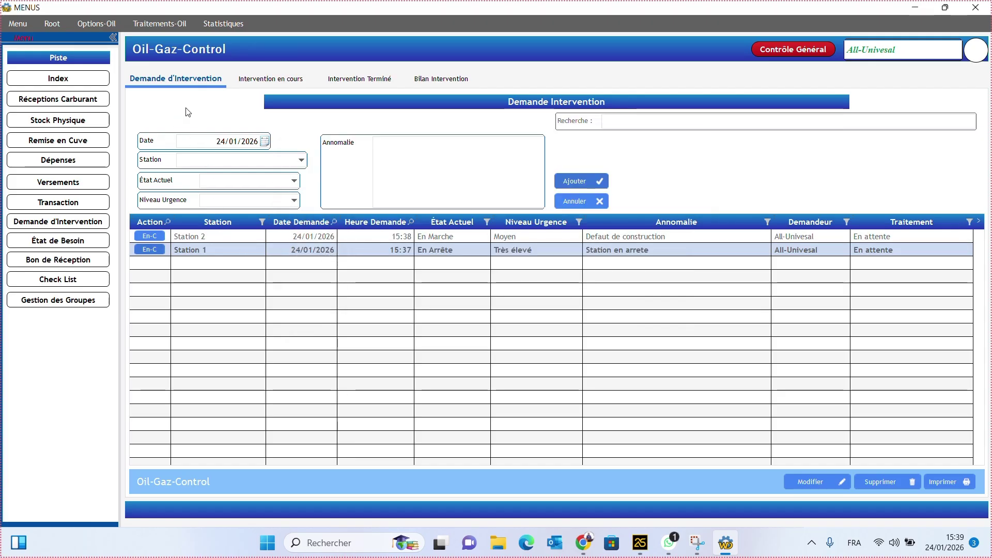
pyautogui.click(264, 79)
# - Reload the Demande d'Intervention list via Dépenses, then cancel Station 2's En-C dialog
pyautogui.click(176, 78)
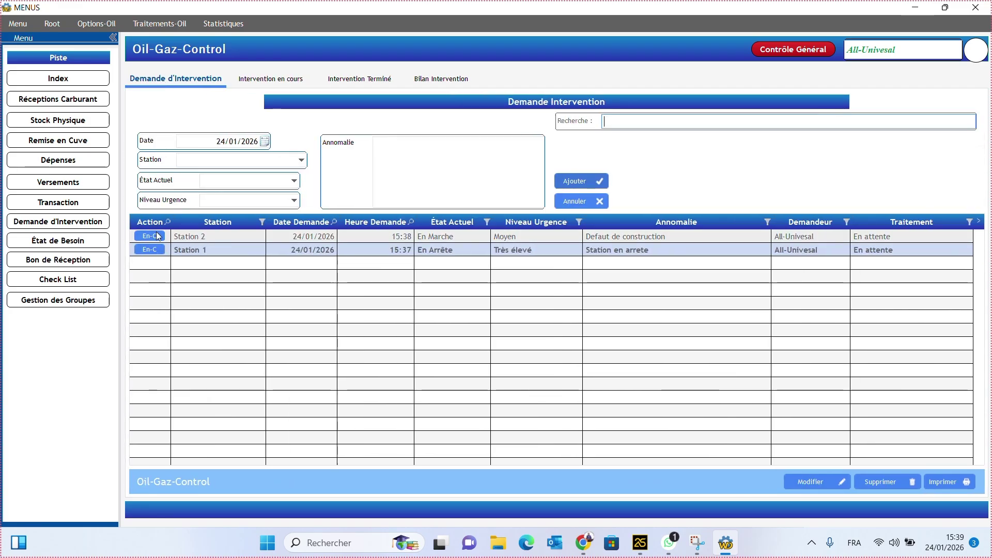
pyautogui.click(156, 234)
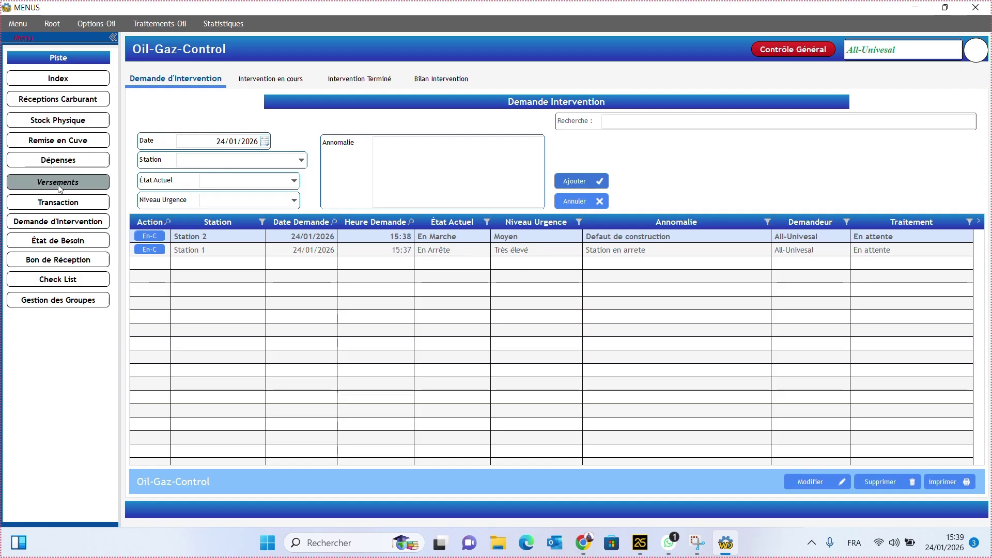
pyautogui.click(50, 156)
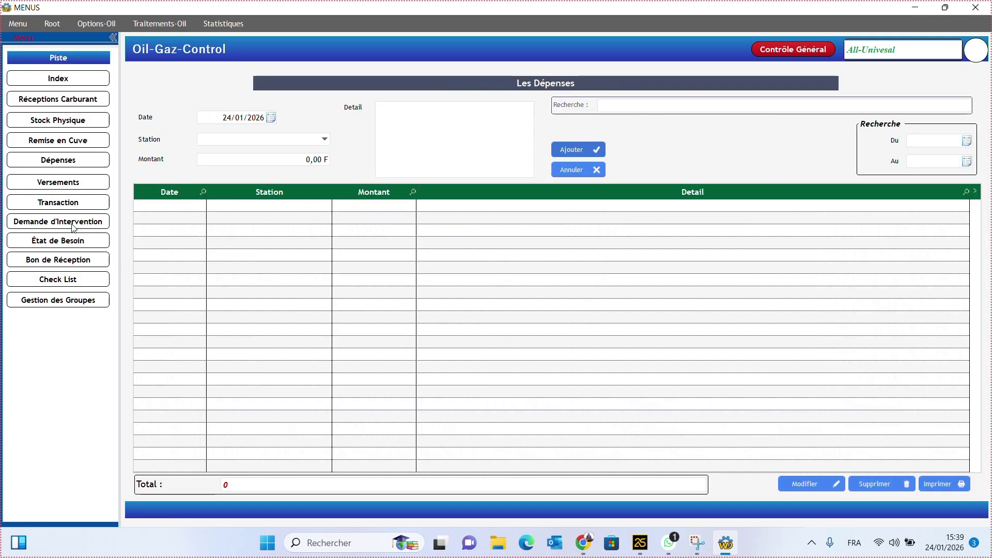
pyautogui.click(57, 221)
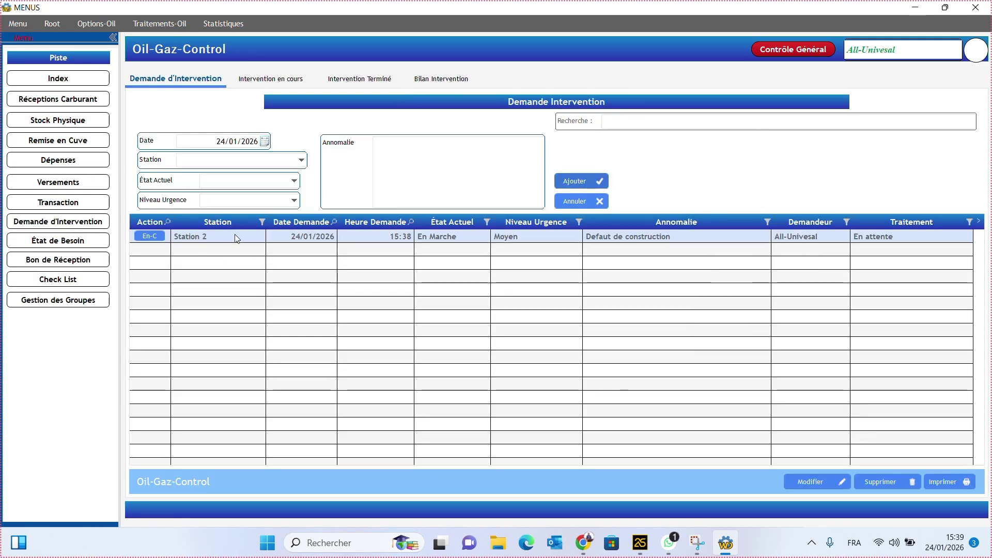
pyautogui.click(150, 236)
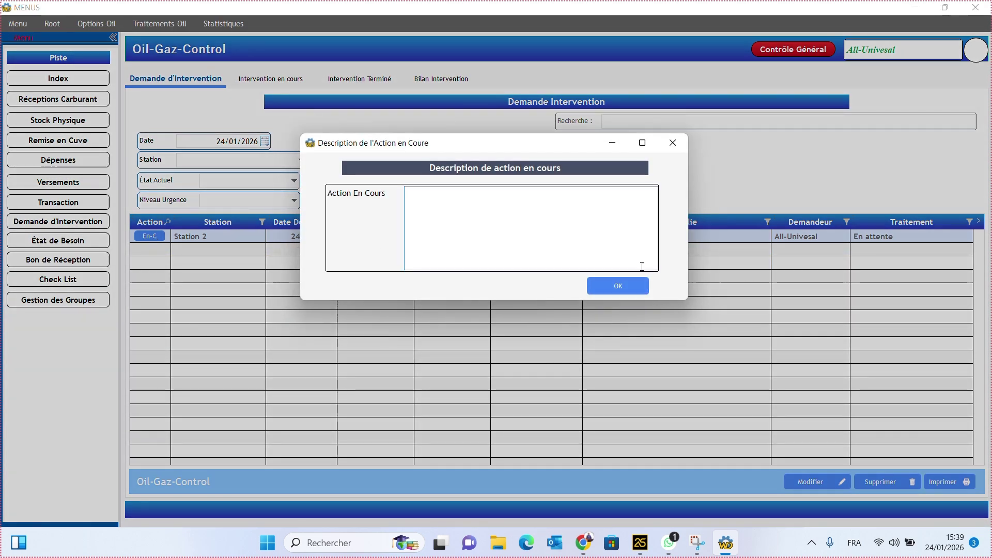
pyautogui.click(673, 145)
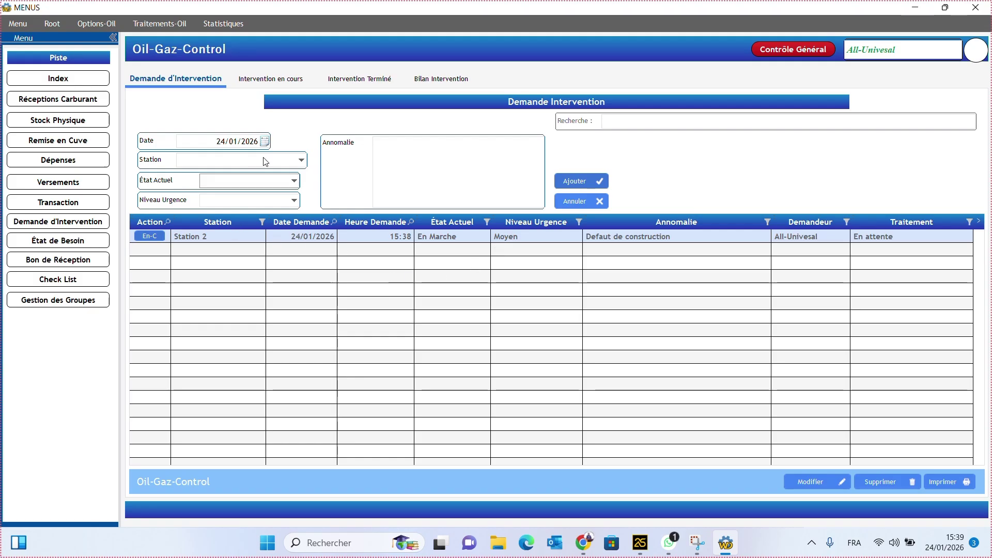
# - Mark the Station 1 intervention as completed from the Intervention en cours list
pyautogui.click(272, 79)
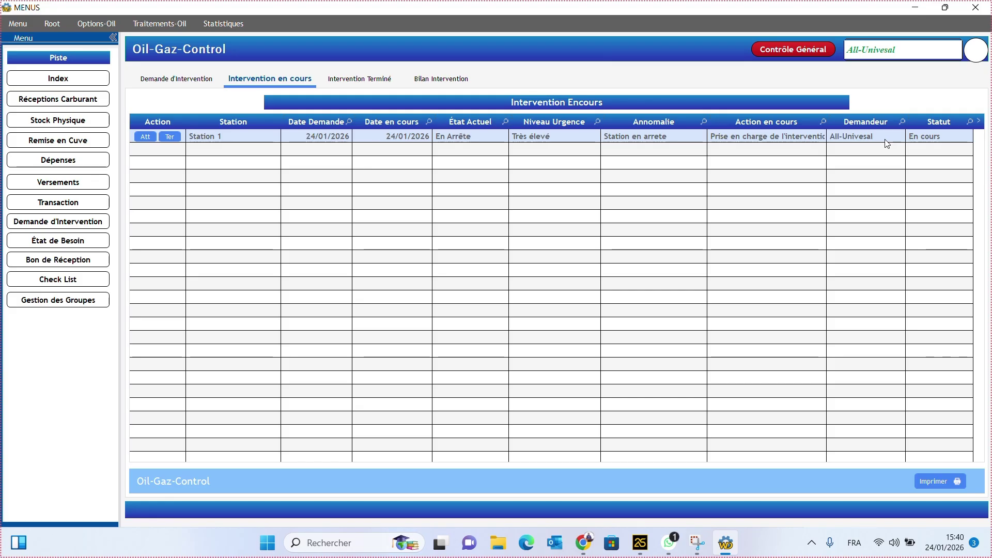
pyautogui.click(170, 137)
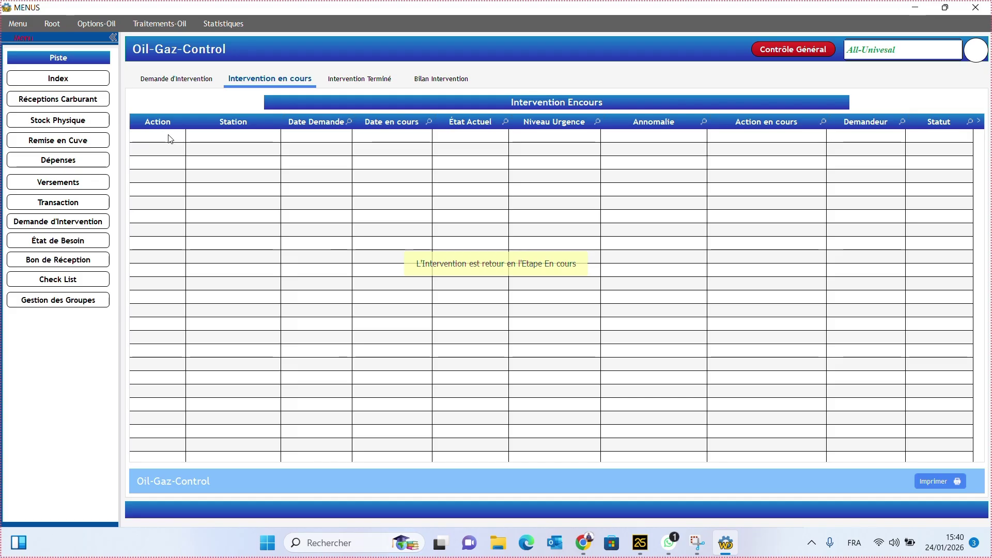
pyautogui.click(360, 79)
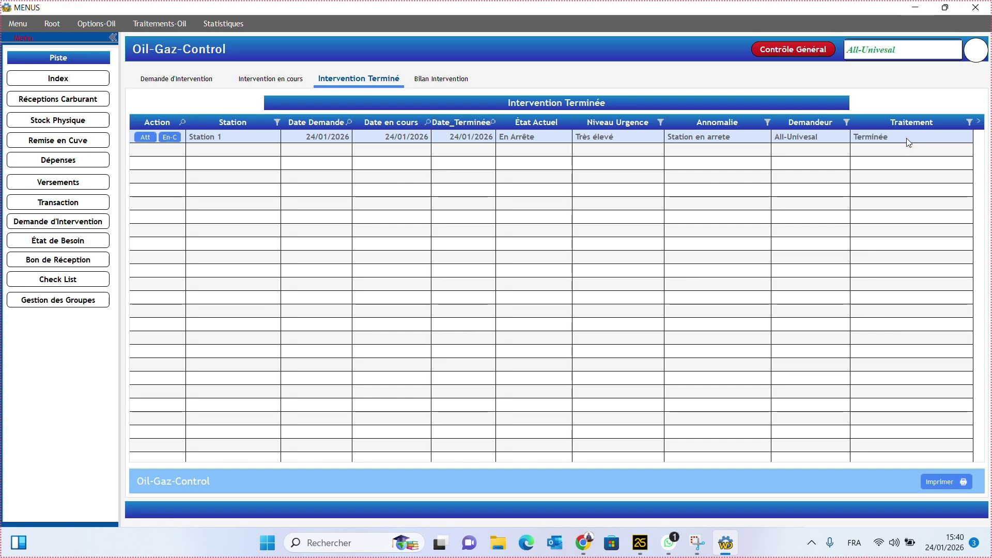
pyautogui.click(269, 78)
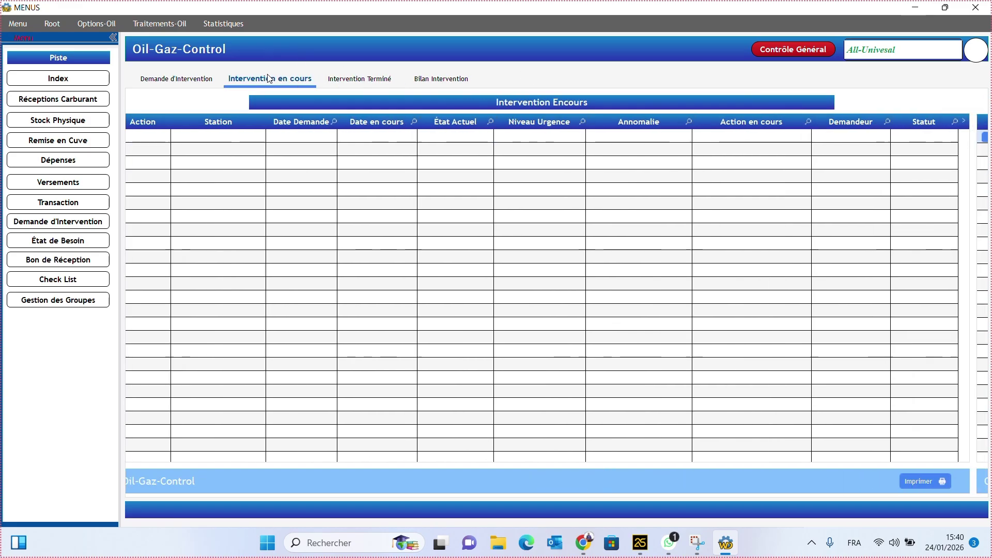
# - Preview the printable request list showing the Station 2 request full screen, then close it
pyautogui.click(192, 80)
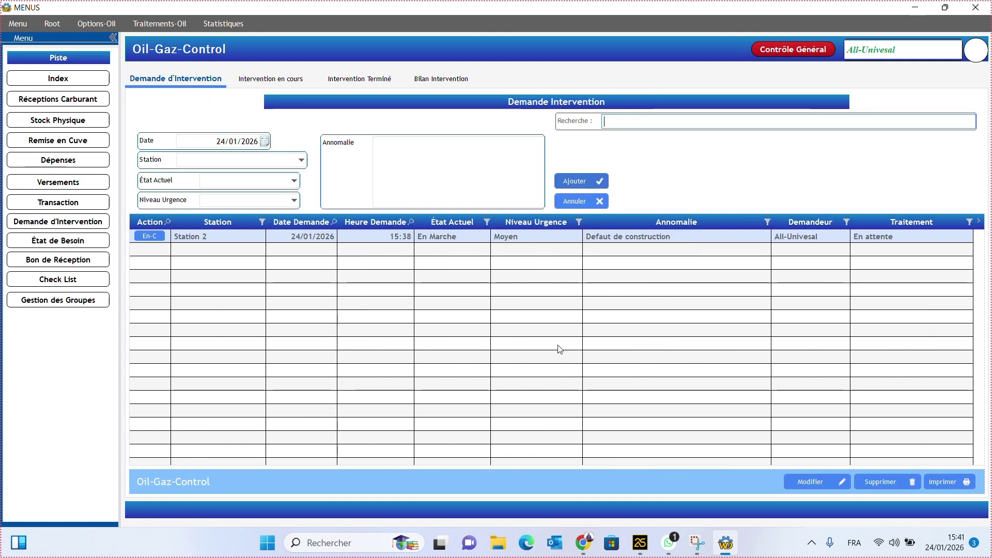
pyautogui.click(947, 483)
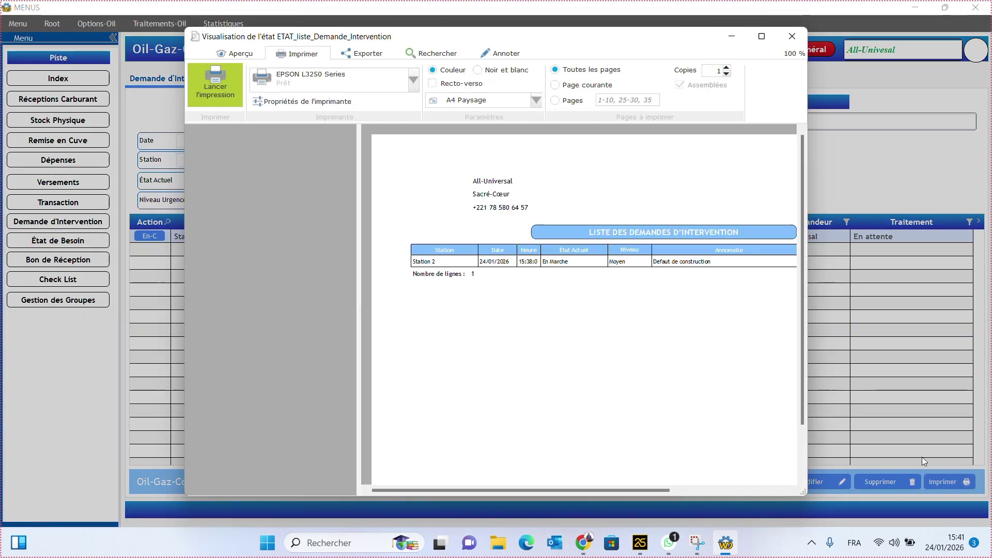
pyautogui.click(761, 36)
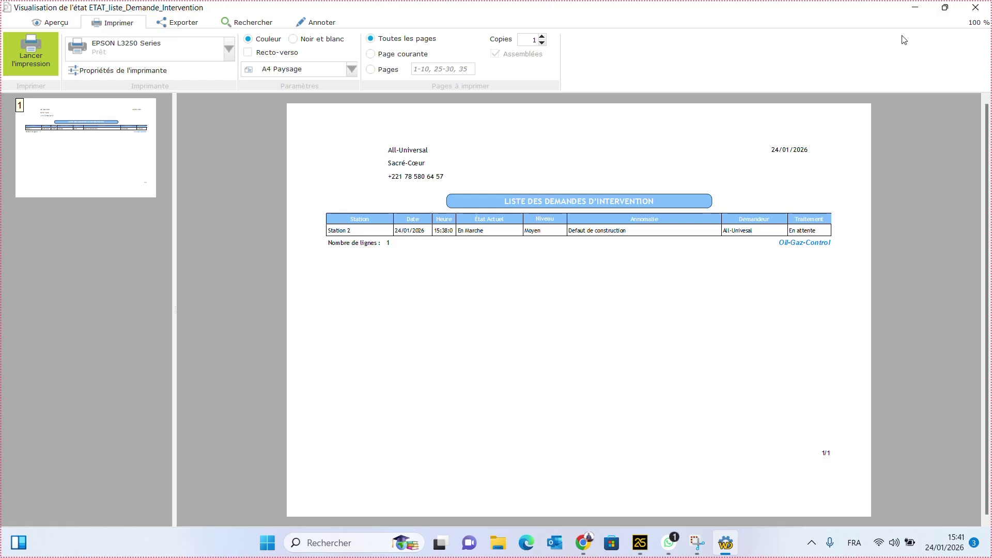
pyautogui.click(976, 8)
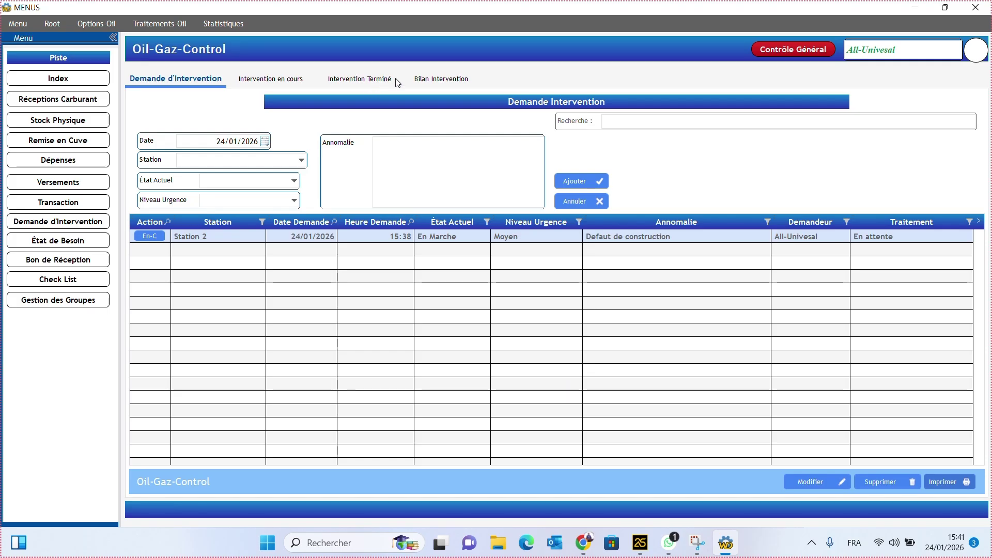
pyautogui.click(437, 80)
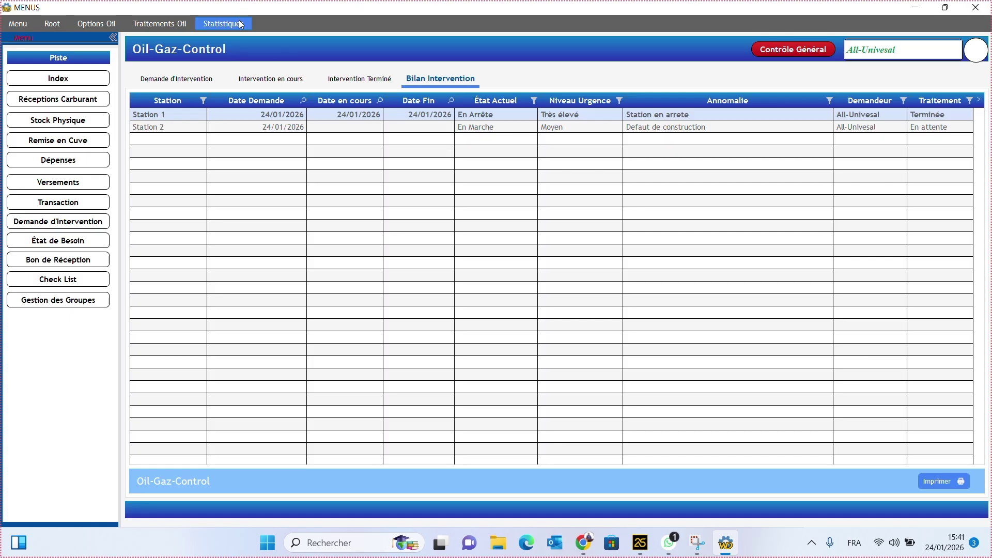
pyautogui.click(179, 81)
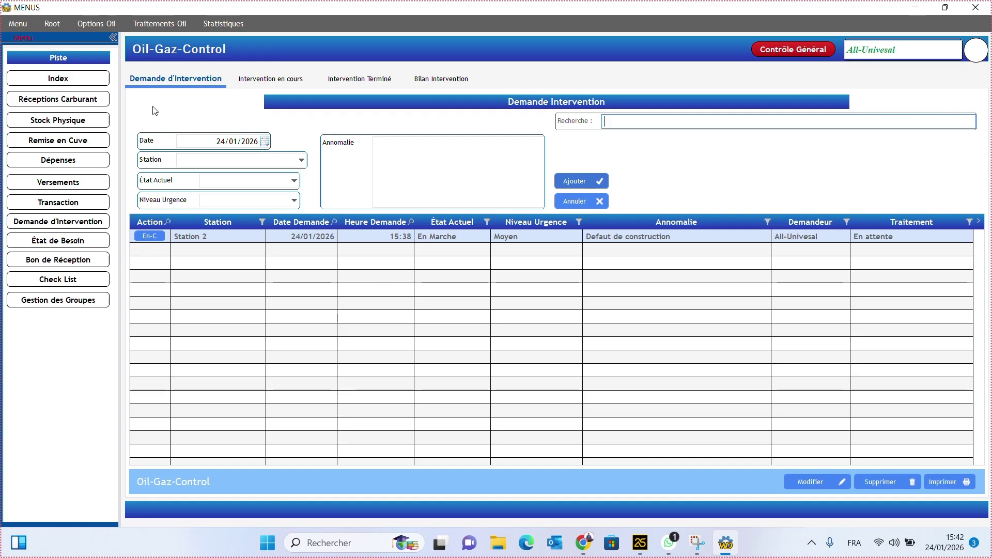
pyautogui.click(435, 157)
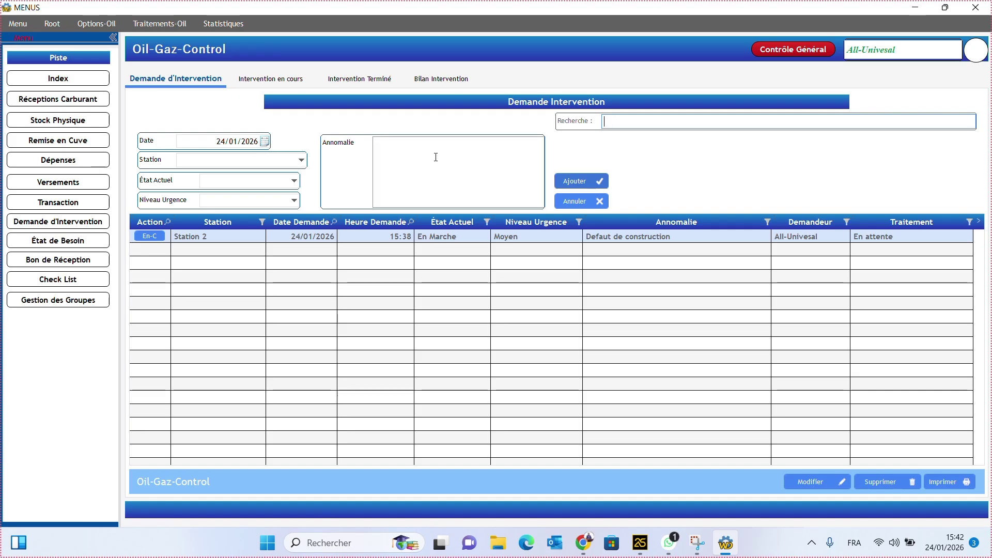